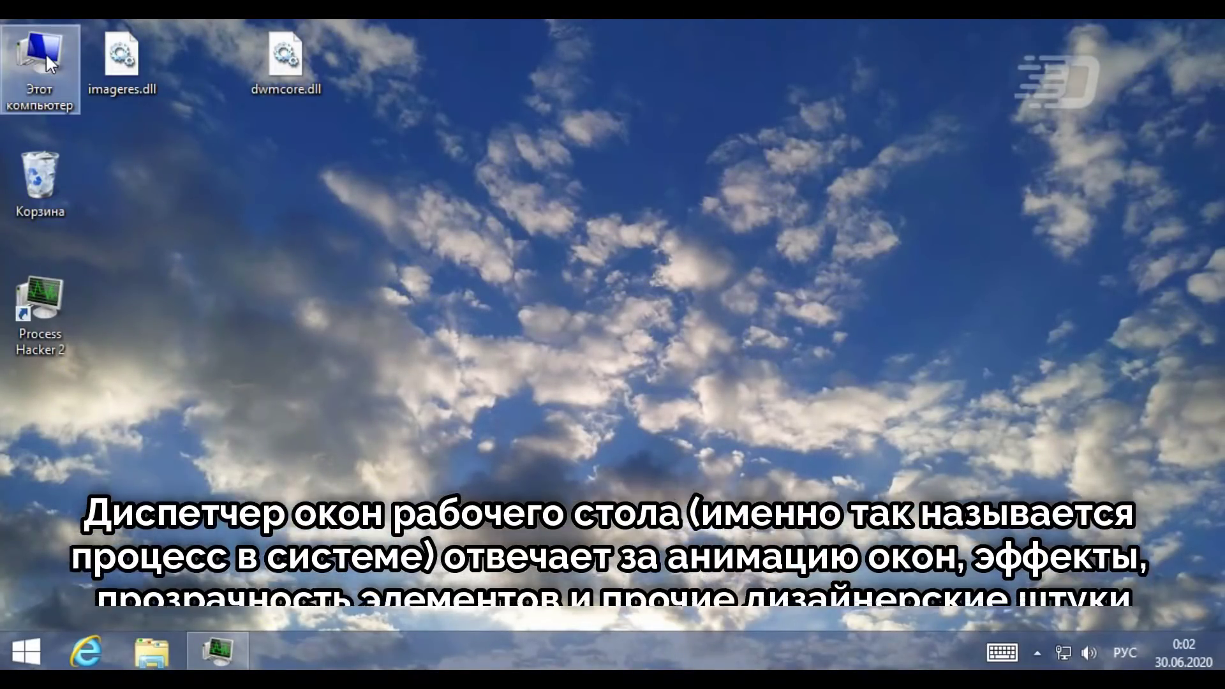
Step: Open the computer's system properties and check how the window minimizes, restores, maximizes and closes
right_click(44, 53)
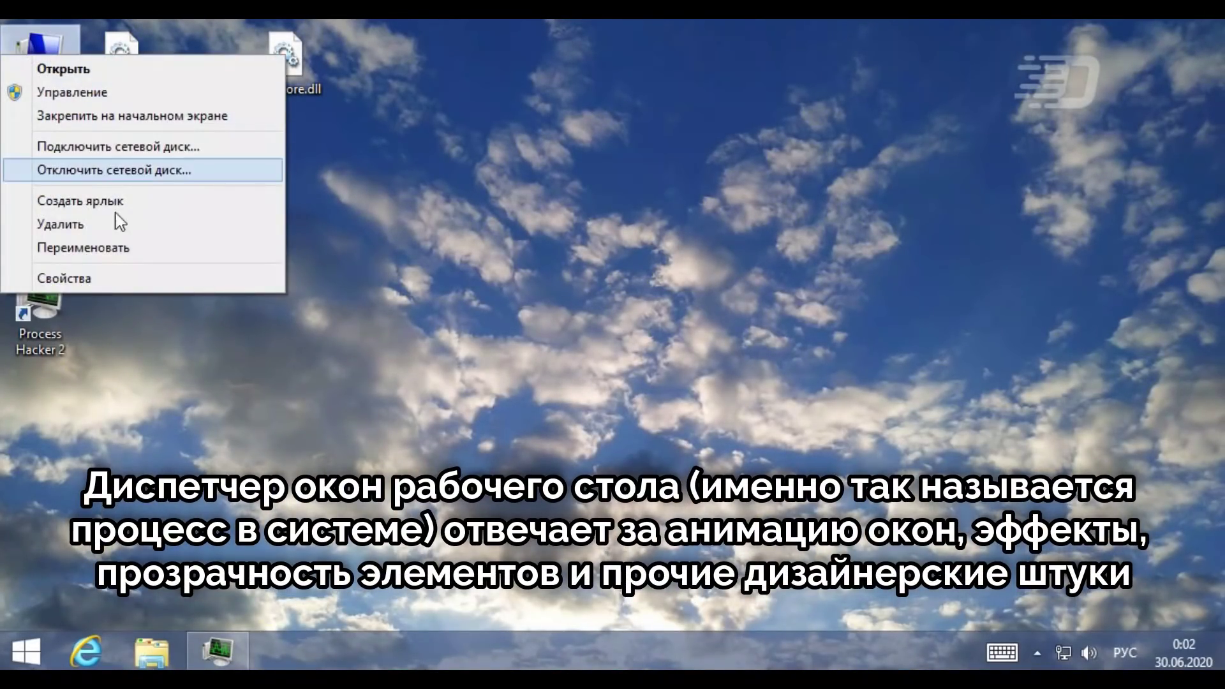
left_click(131, 276)
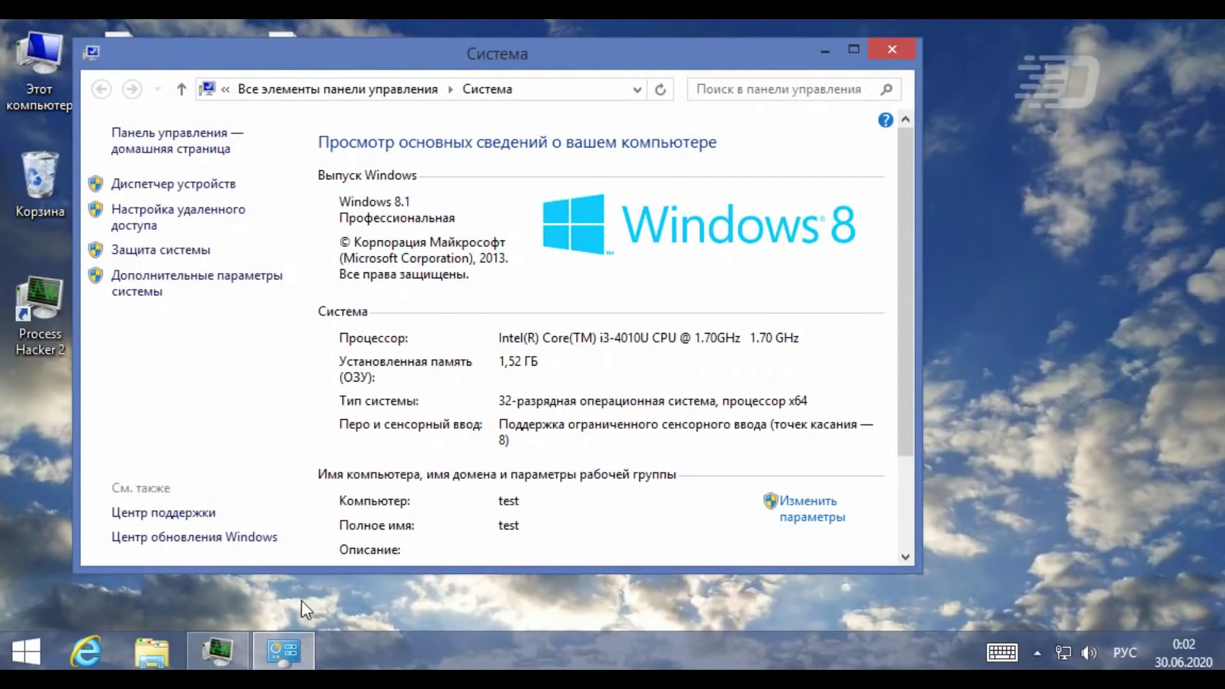
left_click(290, 648)
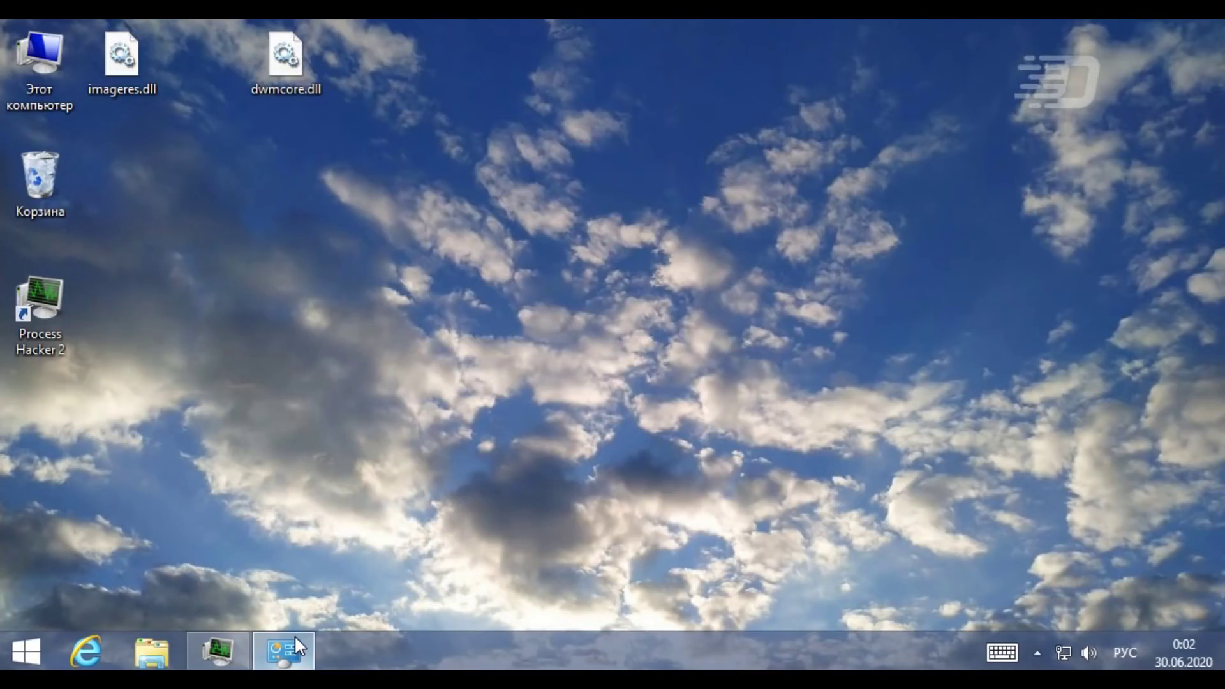
left_click(295, 636)
left_click(295, 637)
left_click(295, 637)
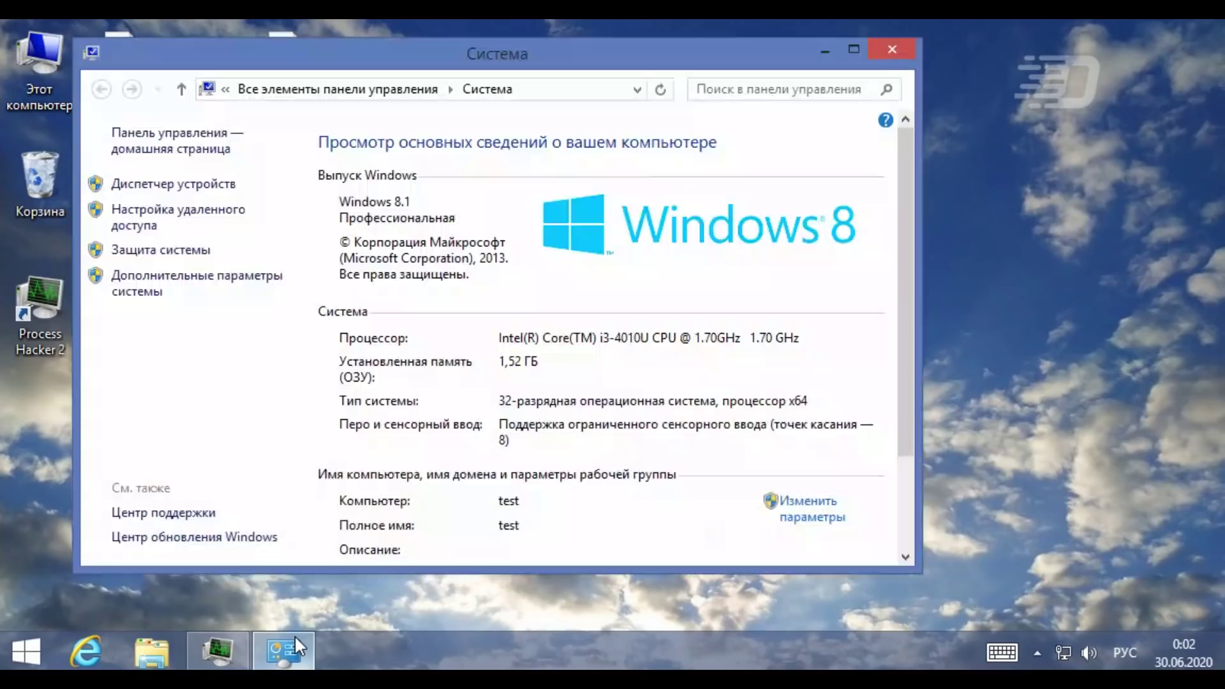
left_click(854, 49)
left_click(1174, 33)
left_click(904, 55)
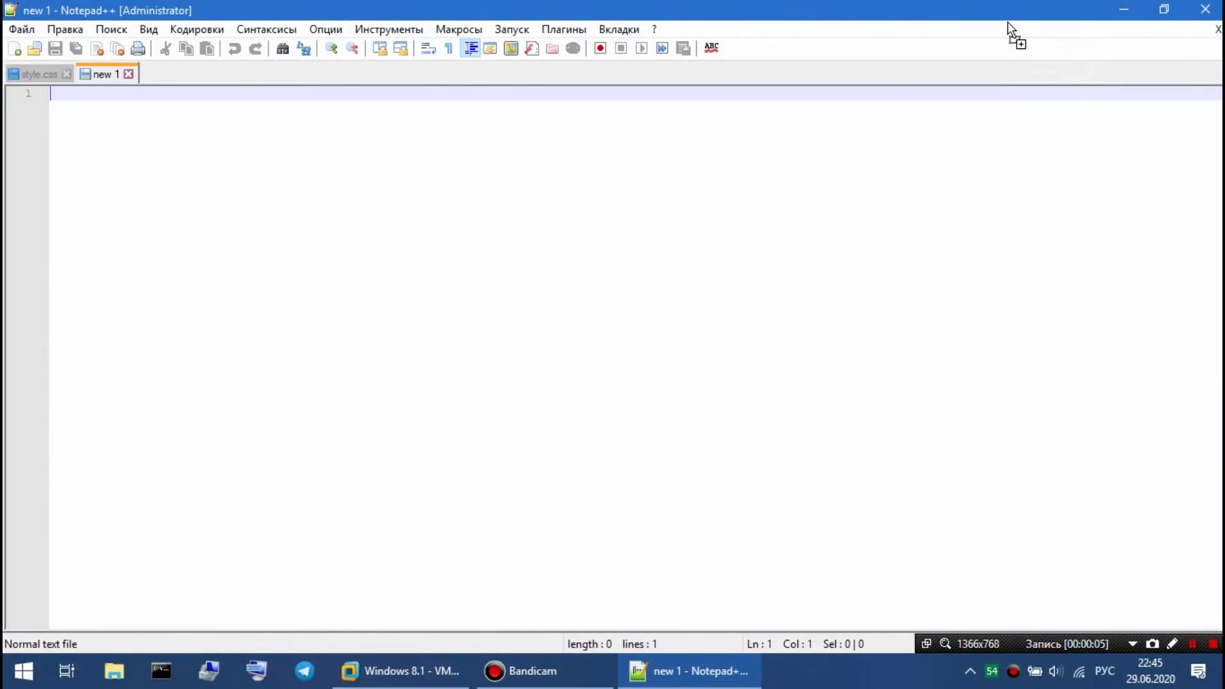
Step: Open the desktop copy of dwmcore.dll in Notepad++ and replace a character in line 4420 with 2
left_click_drag(852, 645, 769, 406)
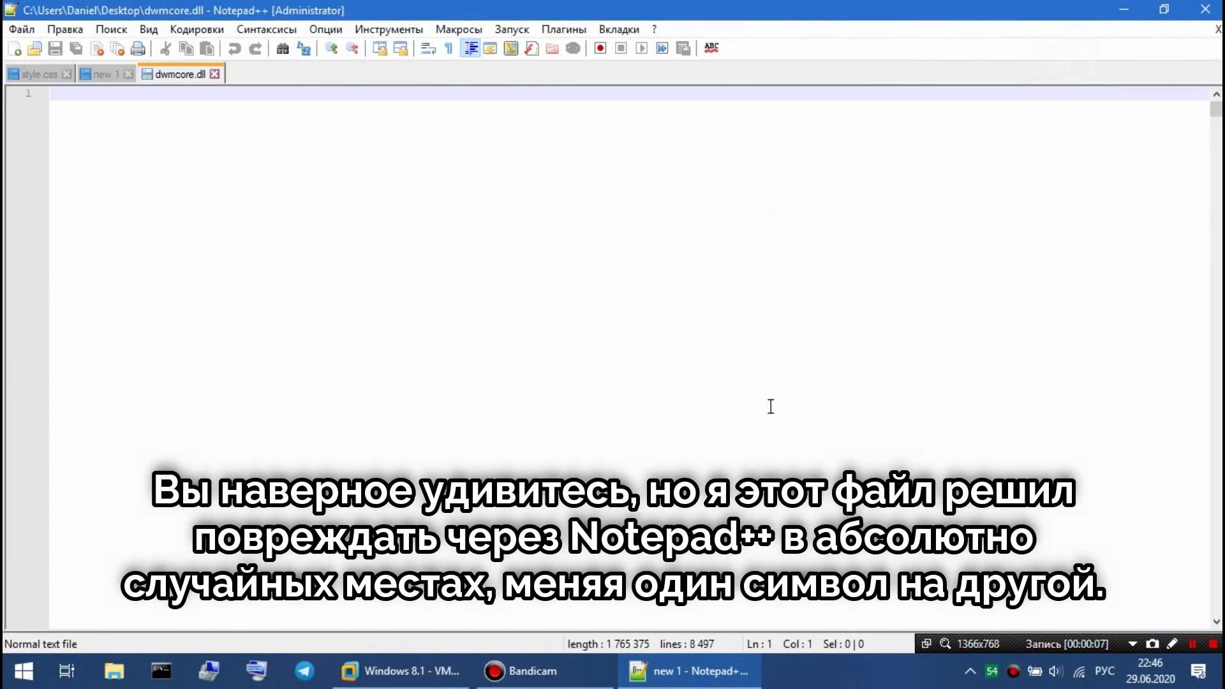
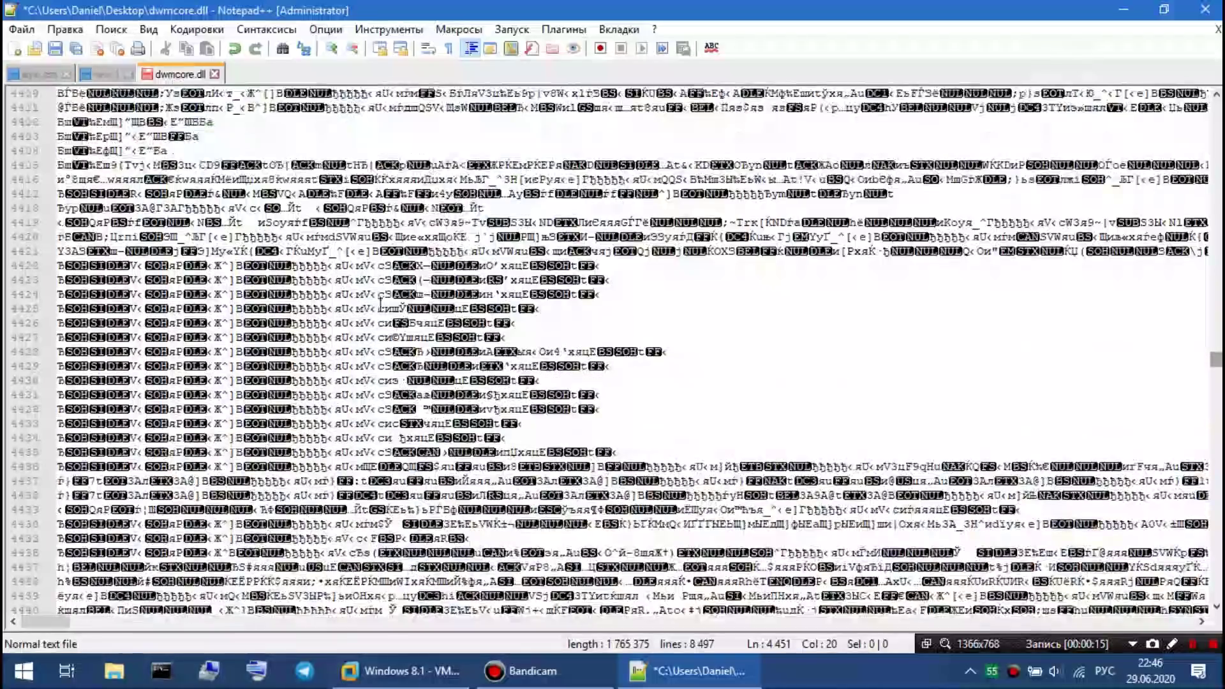
left_click(328, 322)
type("2")
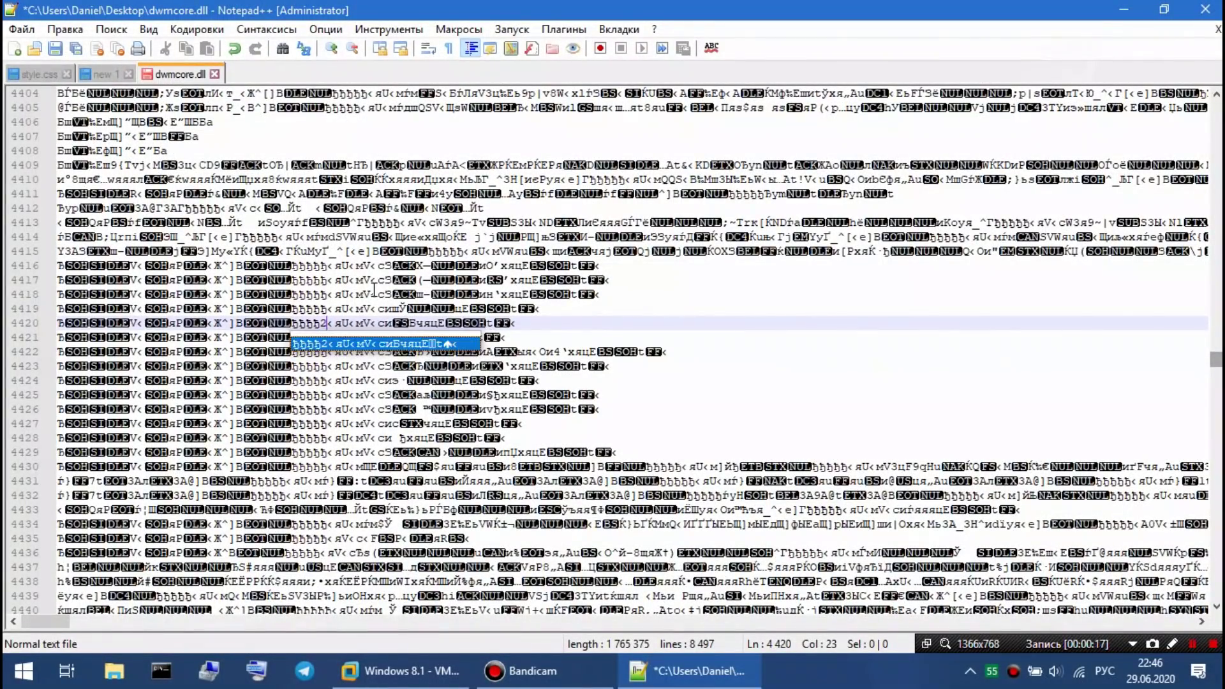
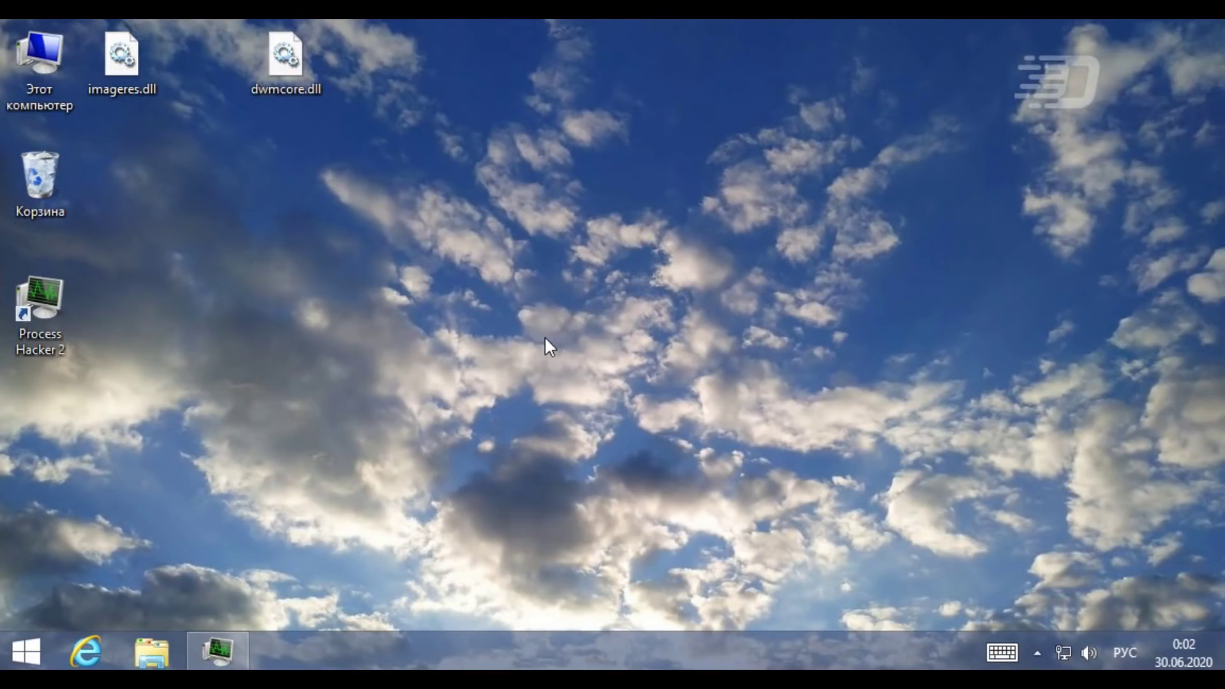
Step: Move the modified dwmcore.dll from the desktop to C:\Windows\System32, replacing the existing file
key("super+e")
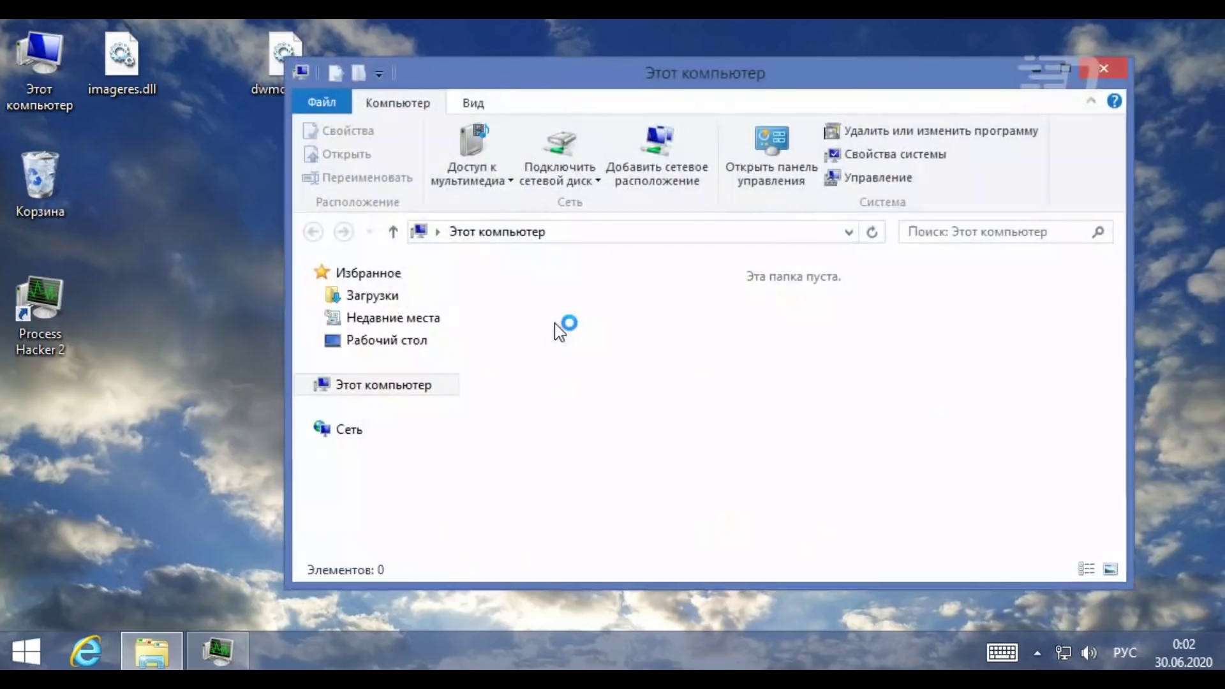
double_click(584, 523)
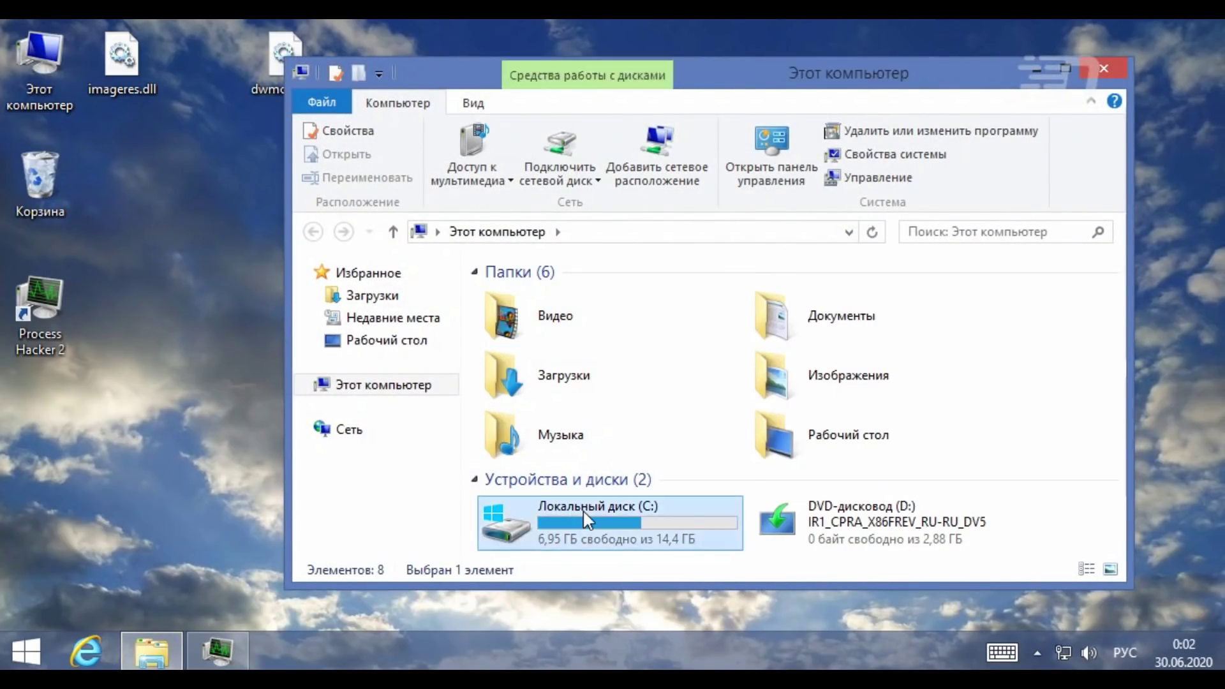
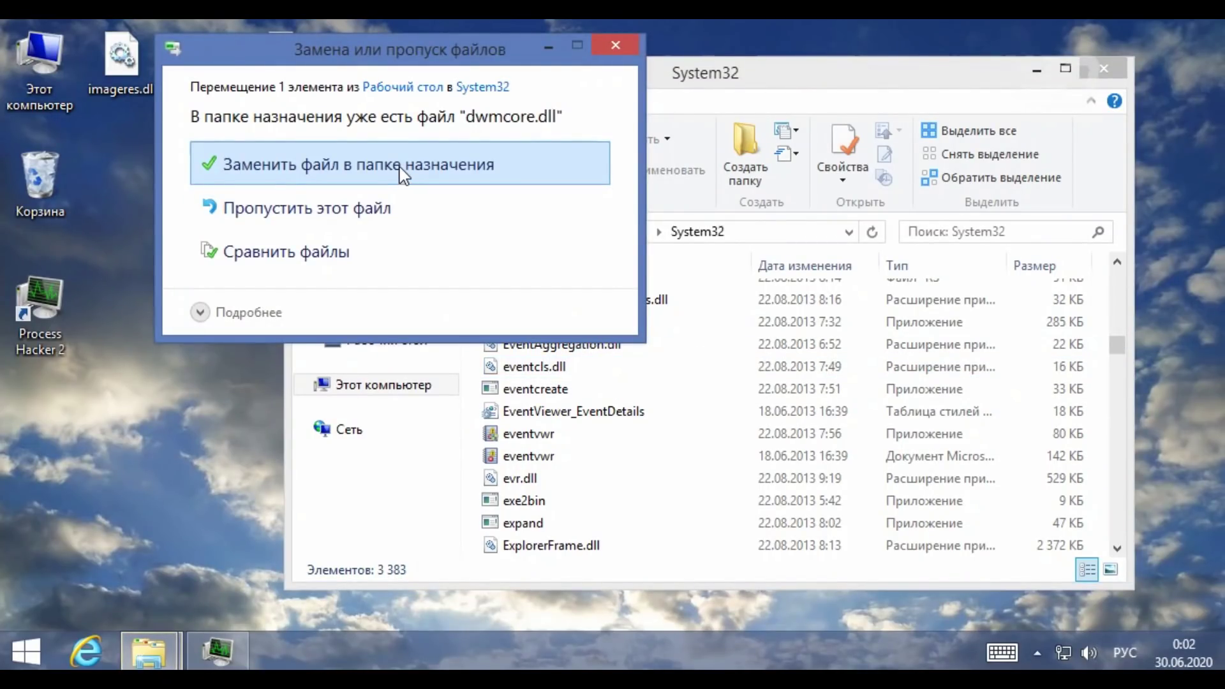
left_click(418, 187)
left_click(772, 290)
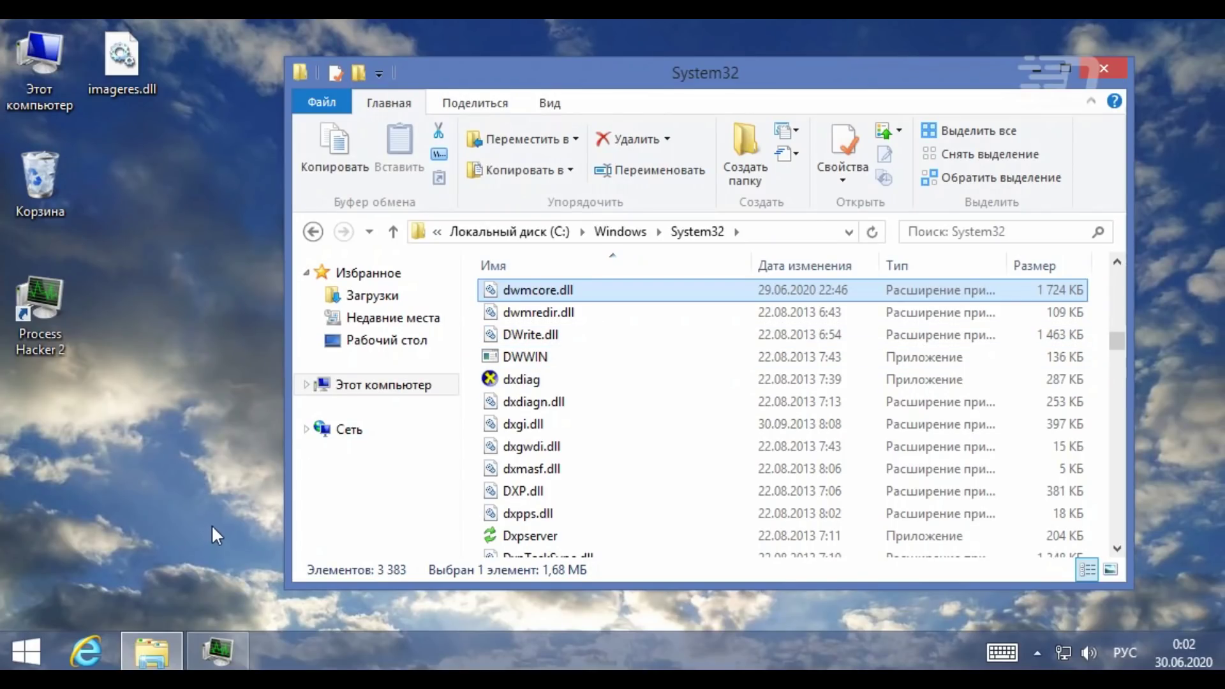
Step: Bring up Process Hacker, open and close This PC to check window behaviour, and refresh the desktop
left_click(217, 649)
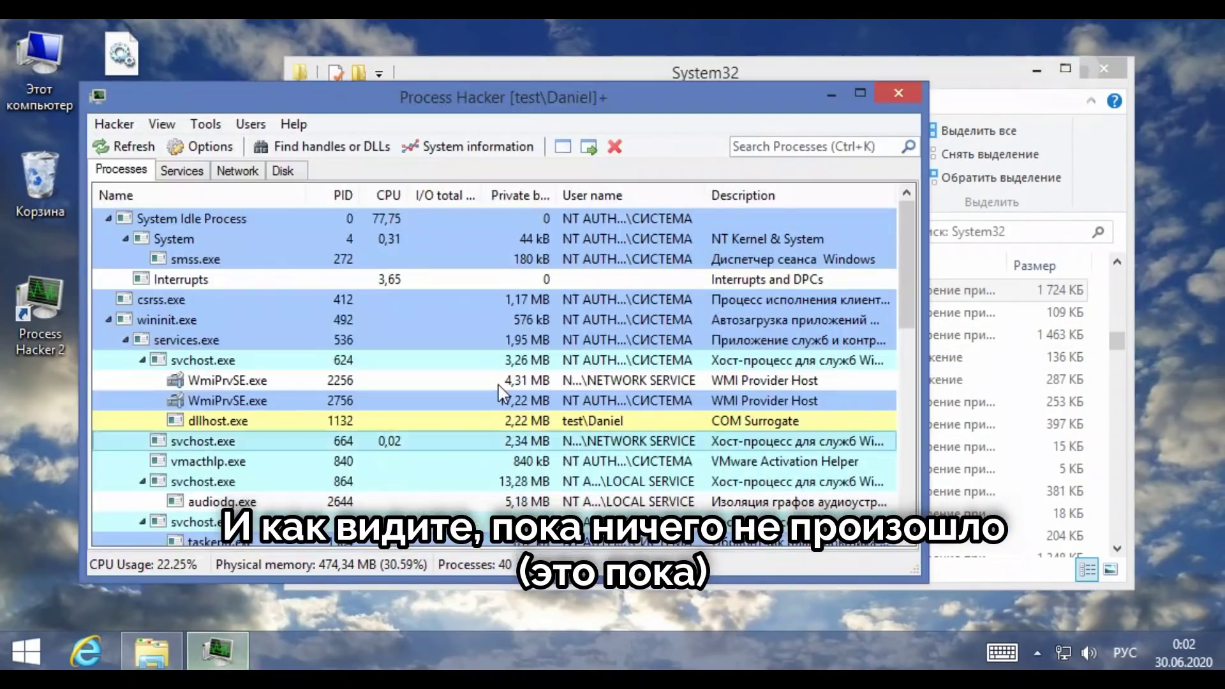
double_click(55, 60)
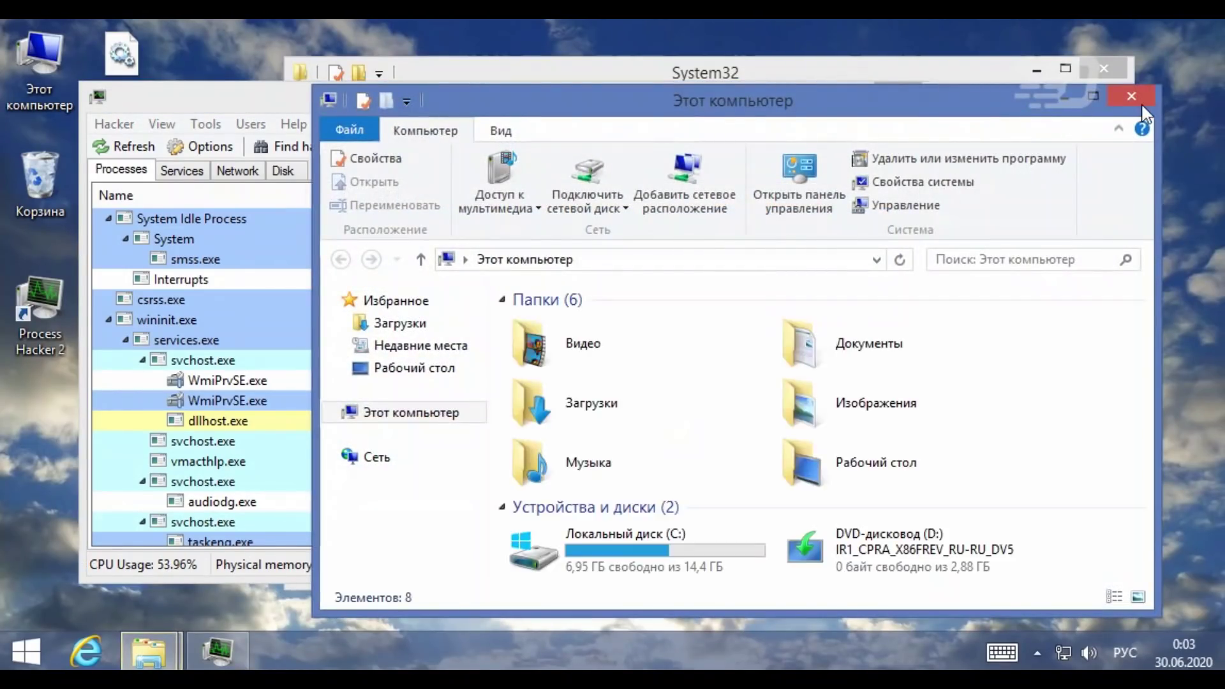
left_click(1134, 93)
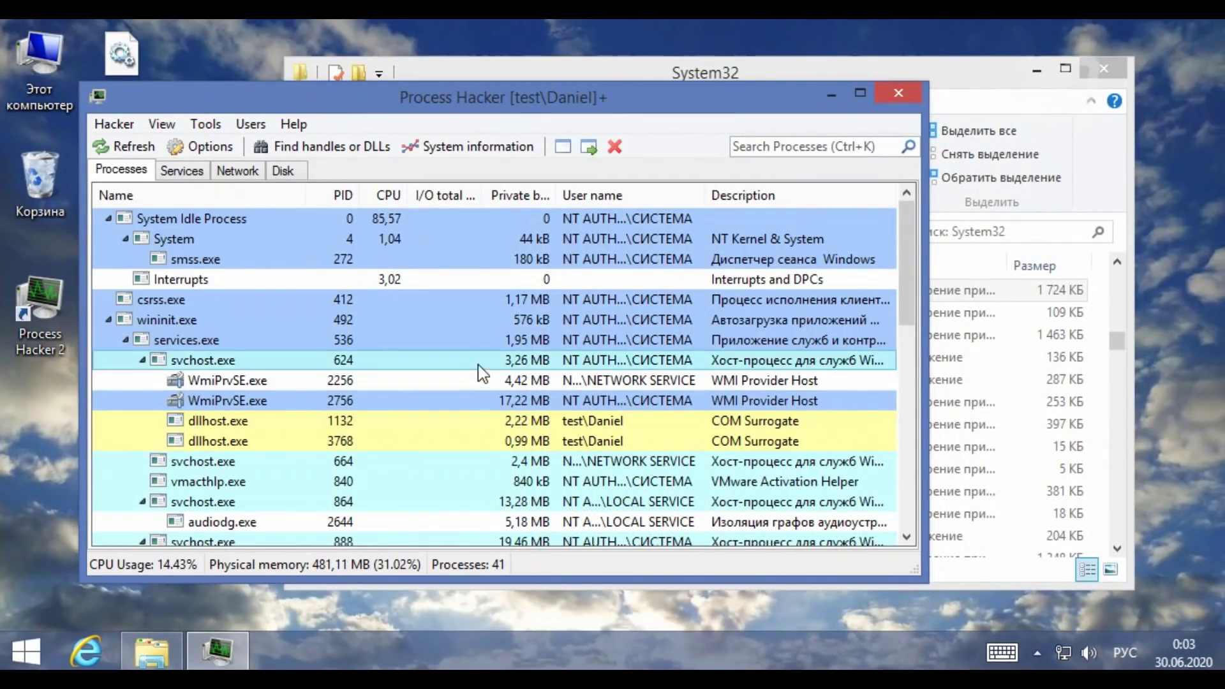
right_click(1159, 157)
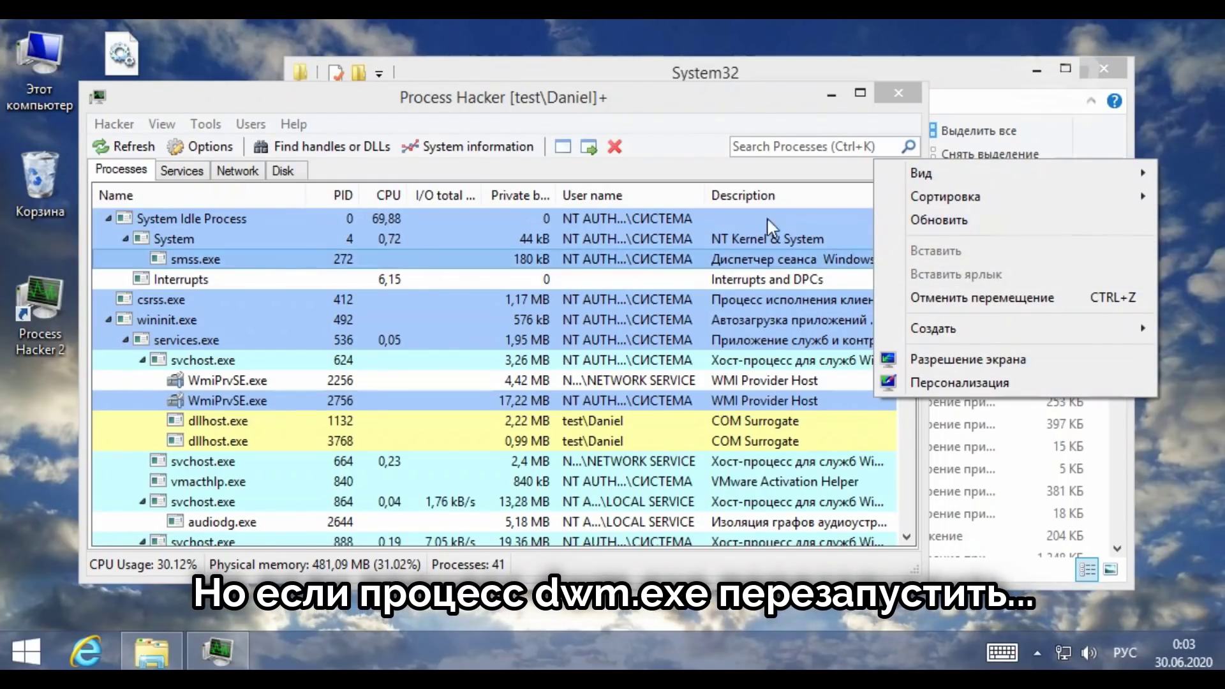
left_click(928, 223)
Step: Restart the dwm.exe process under winlogon.exe in Process Hacker and confirm the restart
left_click(327, 305)
scroll(328, 304, "down", 5)
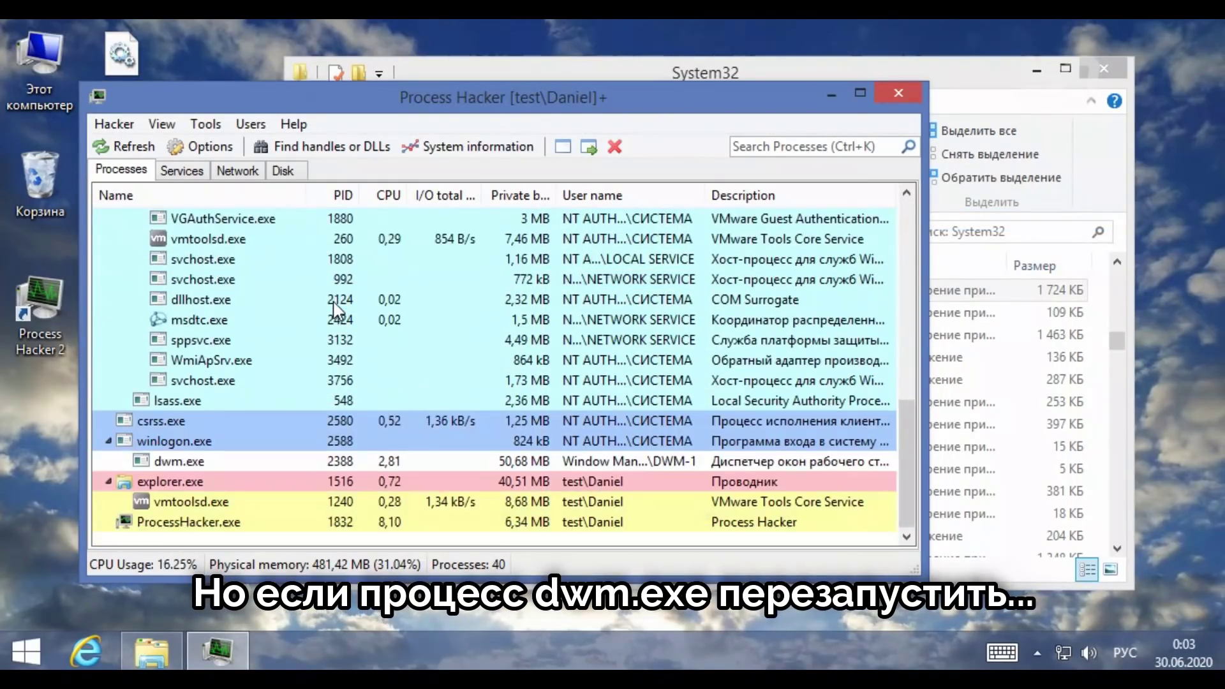
left_click(223, 457)
right_click(192, 461)
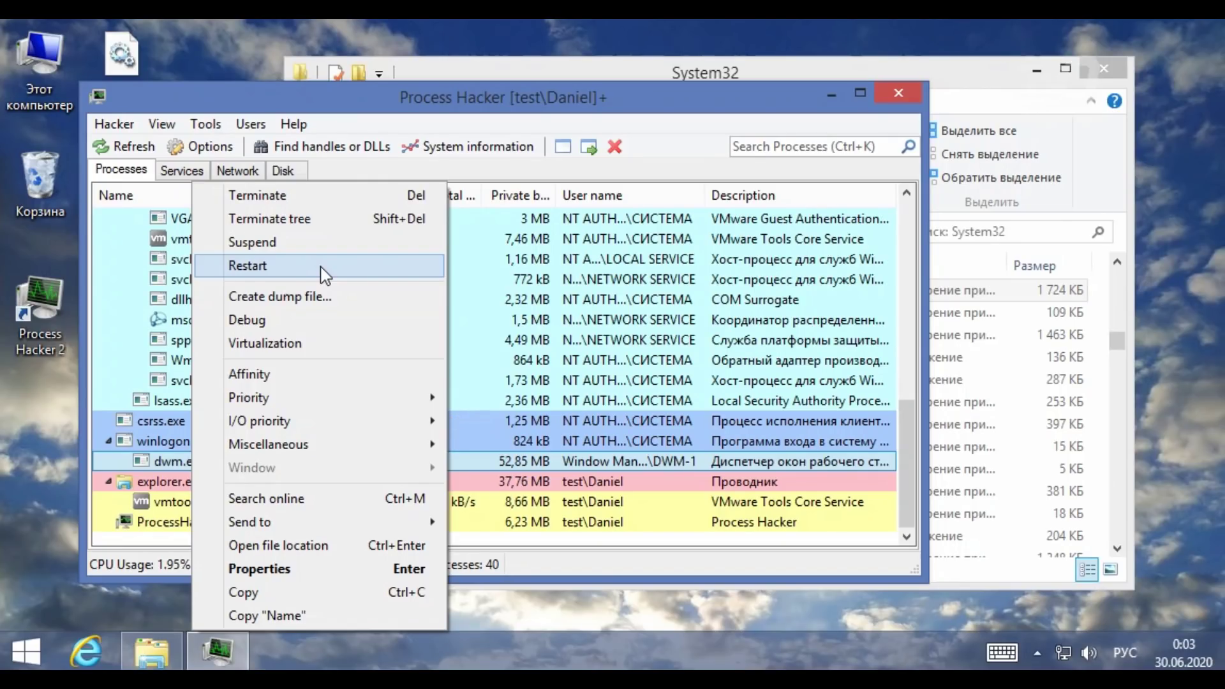
left_click(322, 268)
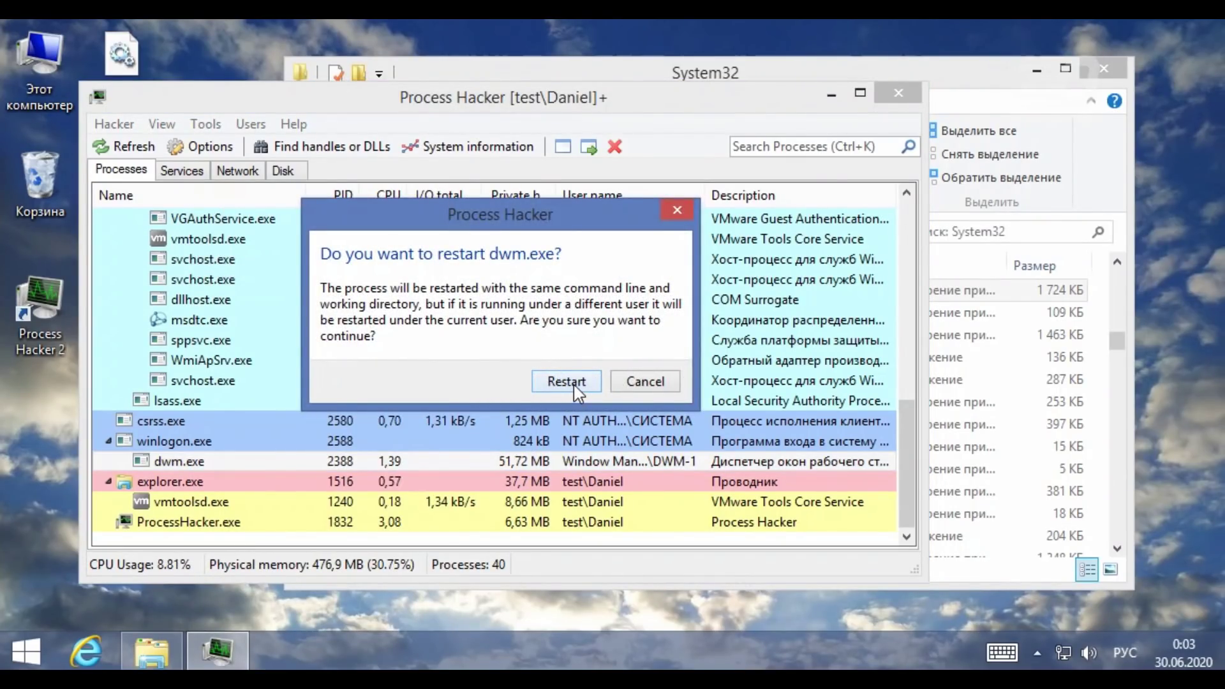
left_click(566, 381)
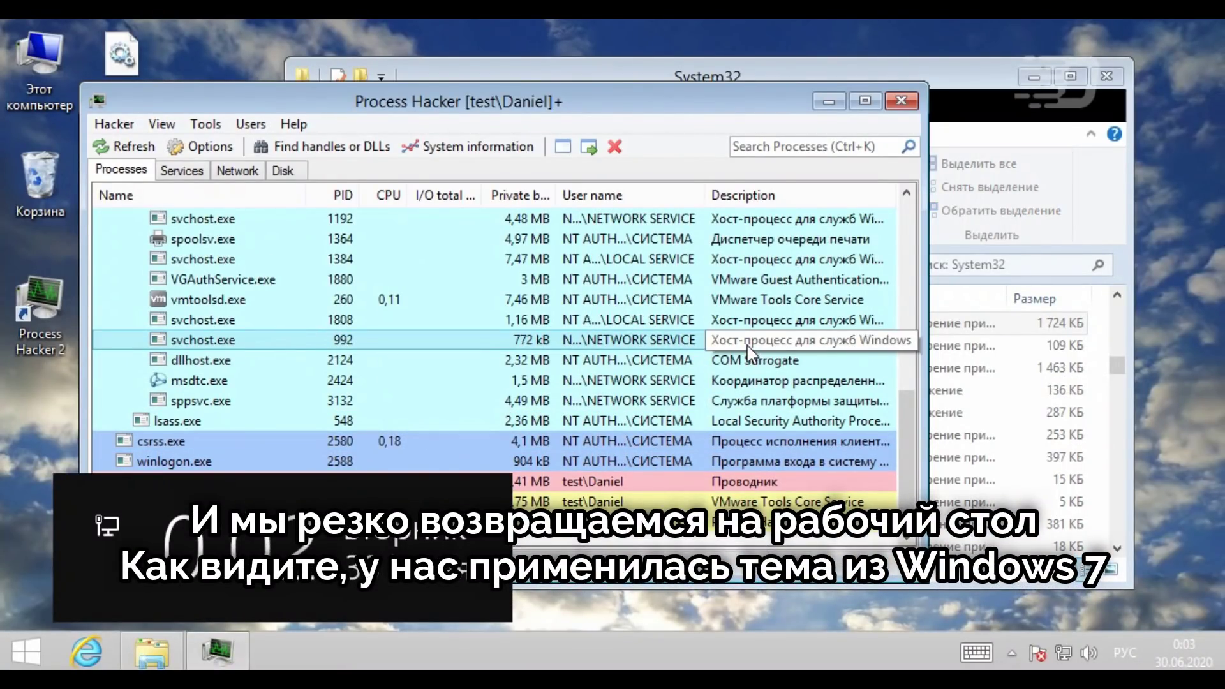
Step: Move the Process Hacker and System32 windows across the desktop and minimize both of them
left_click_drag(733, 105, 899, 89)
left_click(977, 95)
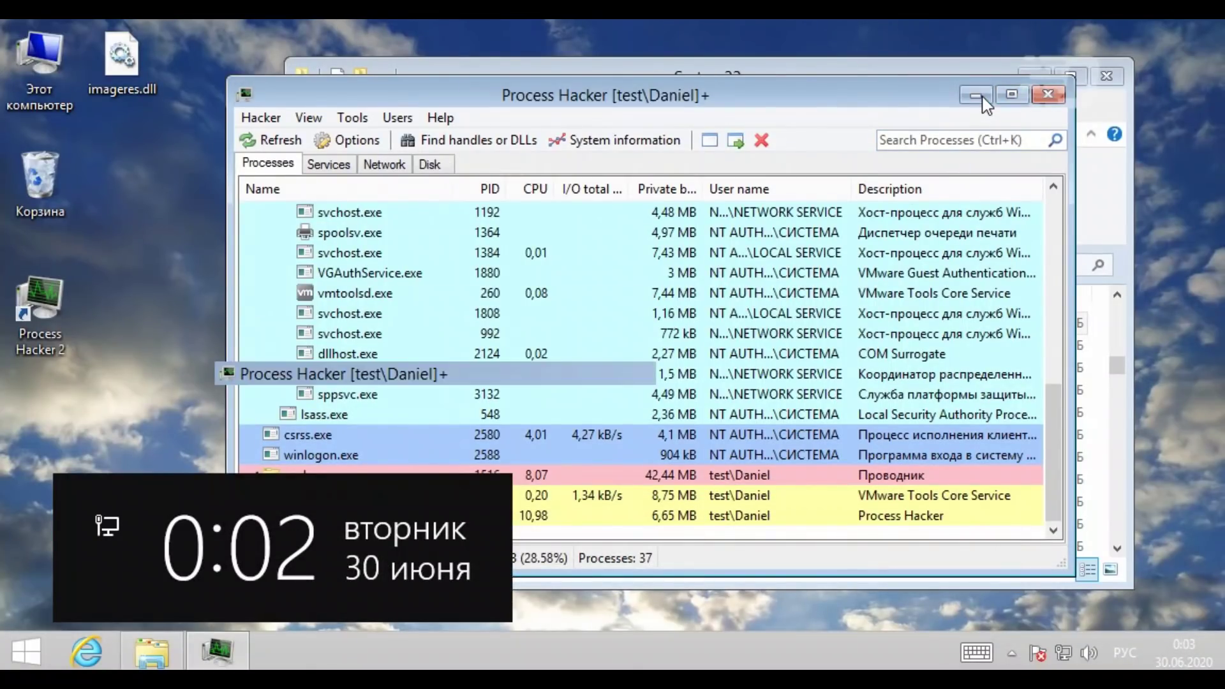
left_click_drag(991, 79, 1040, 83)
left_click(1084, 90)
Step: Open This PC from the desktop and move its window around to check how it is drawn
double_click(61, 76)
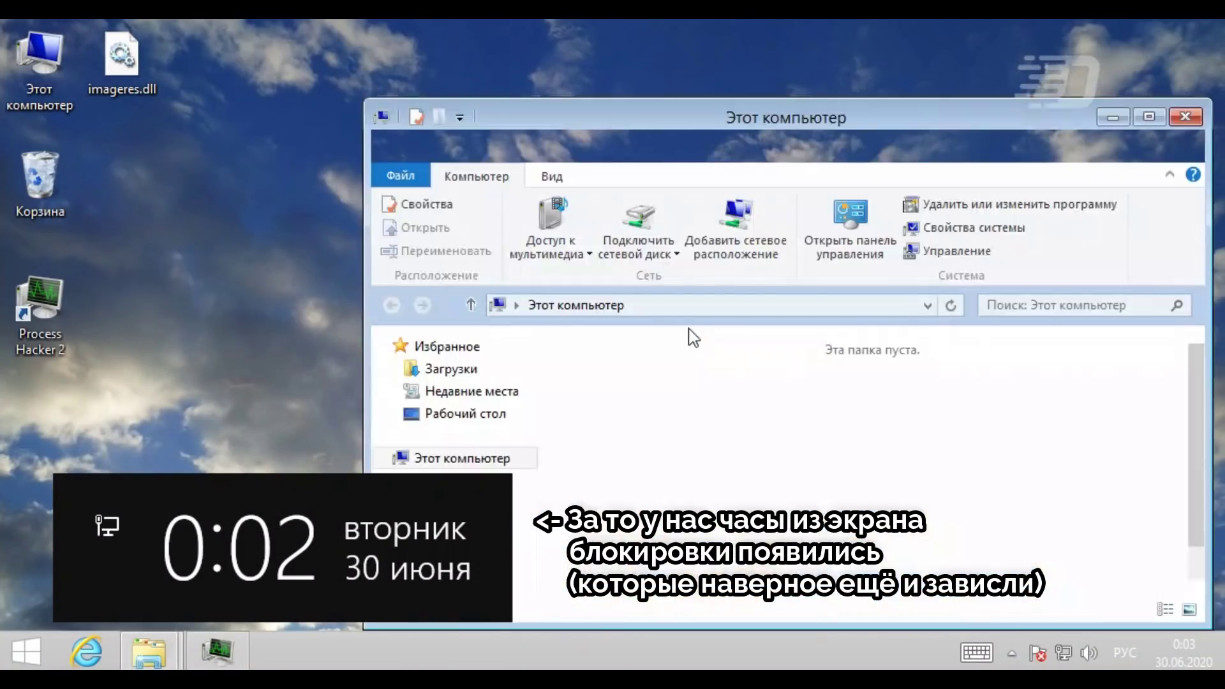
left_click_drag(751, 119, 711, 91)
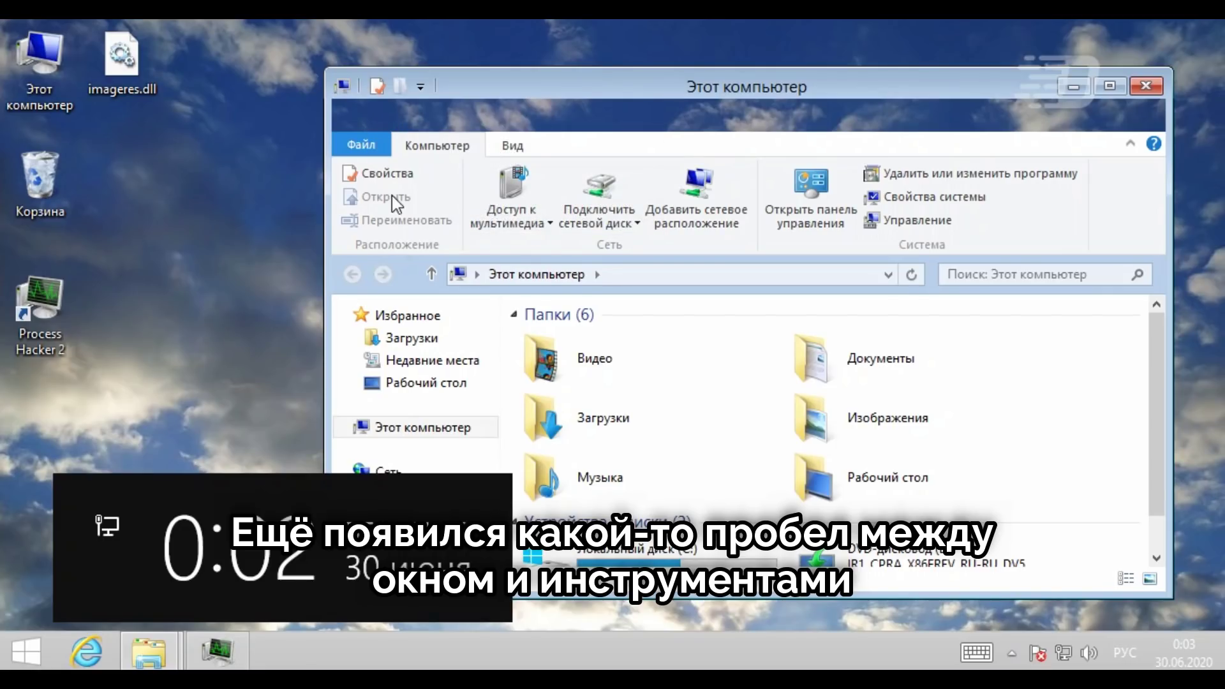
left_click_drag(498, 87, 554, 63)
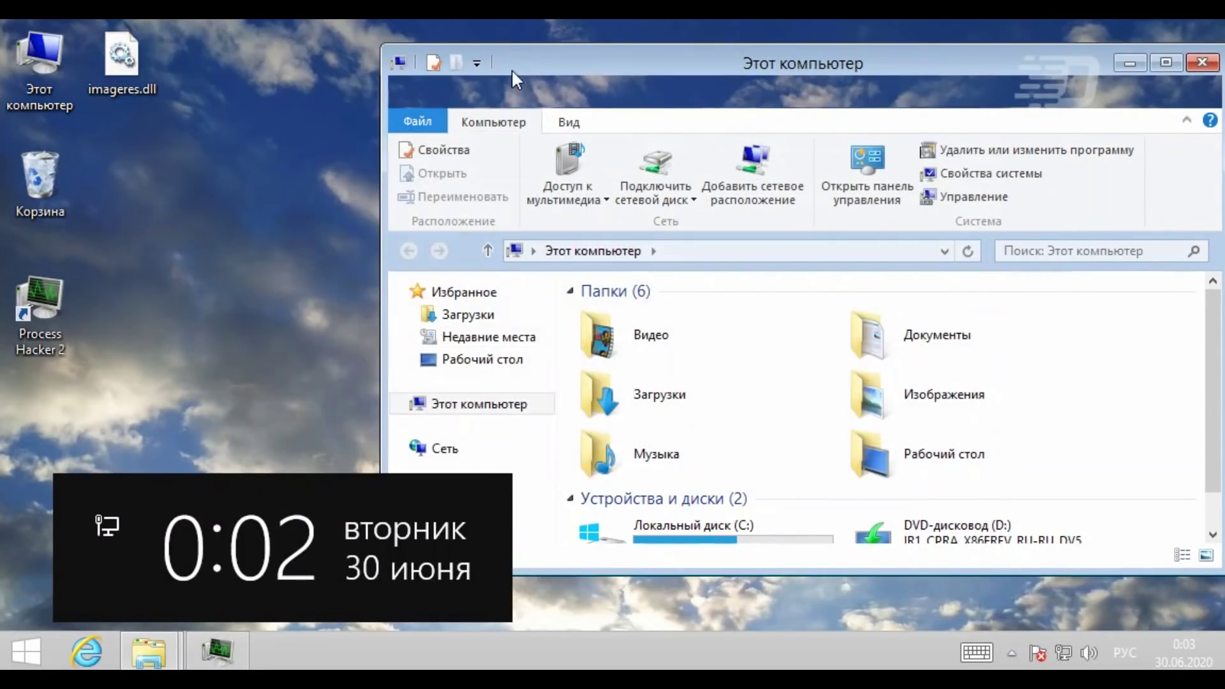
Step: Open the About Windows dialog from the This PC window, move it across the desktop and close it
left_click(434, 122)
mouse_move(470, 358)
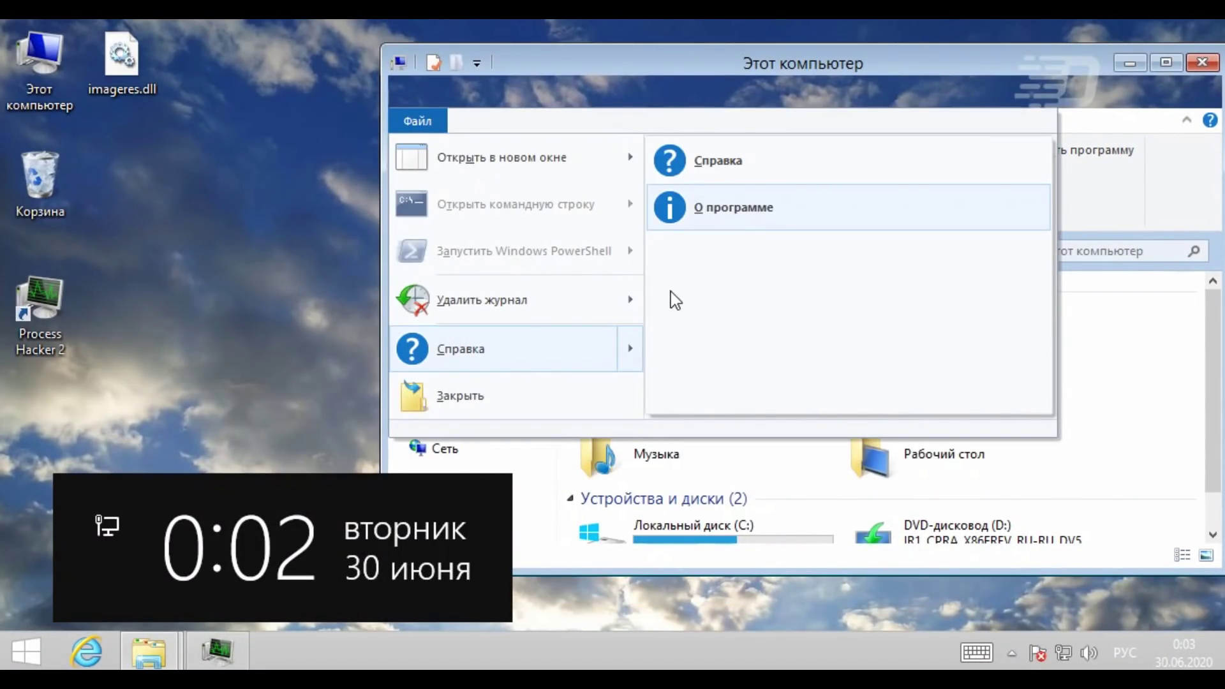
left_click(734, 208)
left_click_drag(342, 54, 638, 58)
left_click(640, 456)
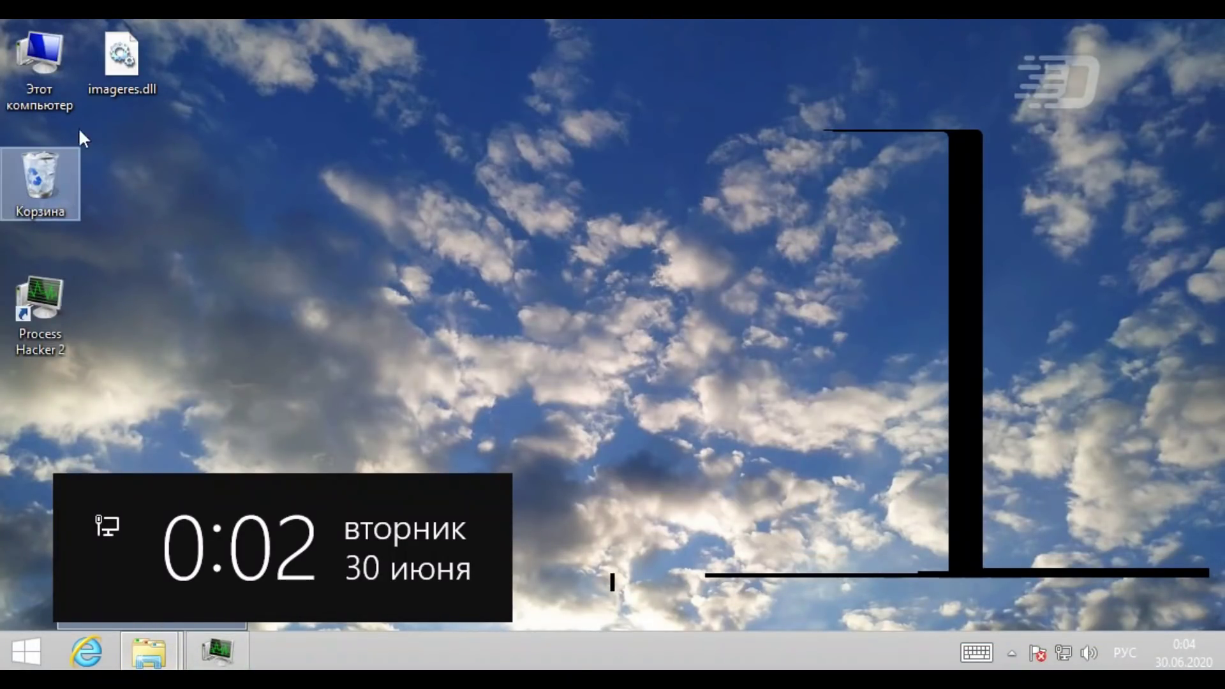
Step: Open This PC again, switch to Process Hacker, and maximize and restore the Process Hacker window
double_click(39, 64)
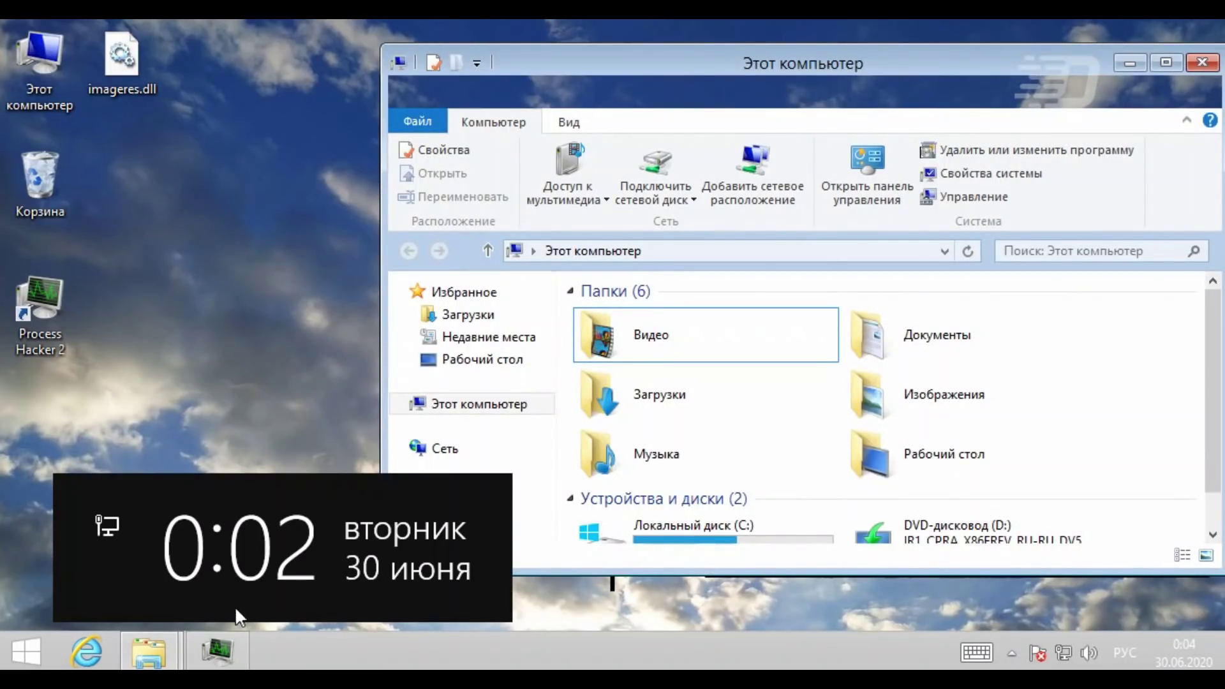
left_click(217, 651)
double_click(621, 96)
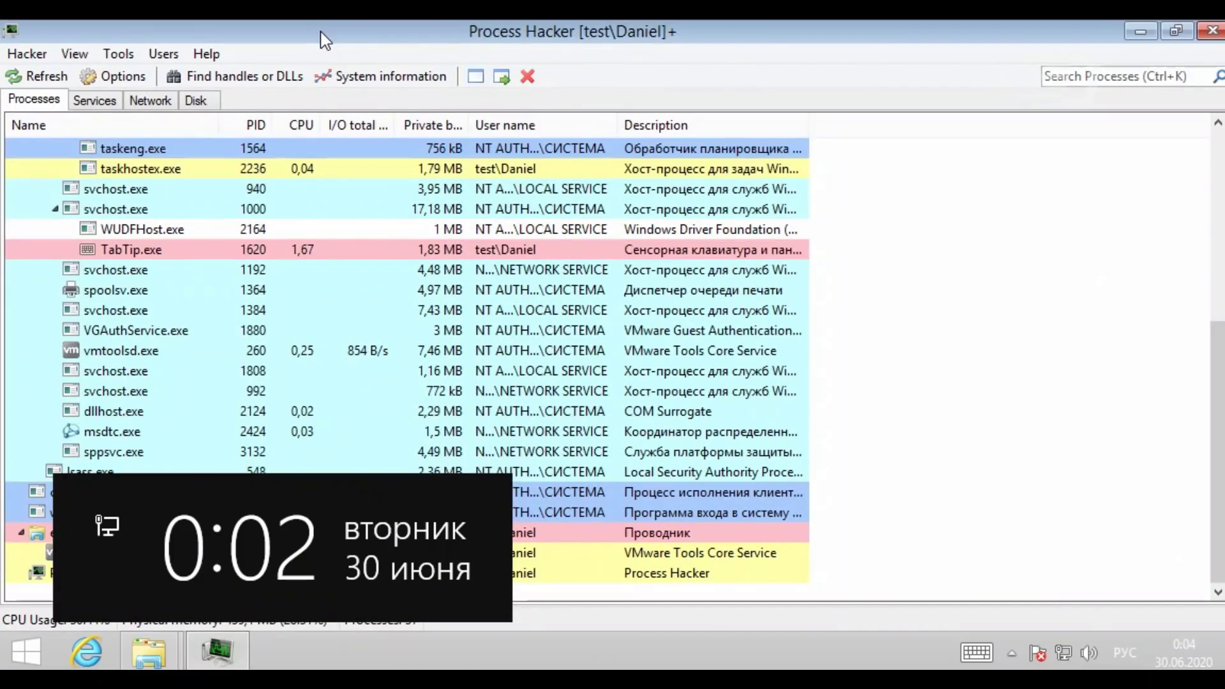
double_click(321, 32)
Step: Minimize the Process Hacker and This PC windows, check the Start screen and return to the desktop
left_click(980, 99)
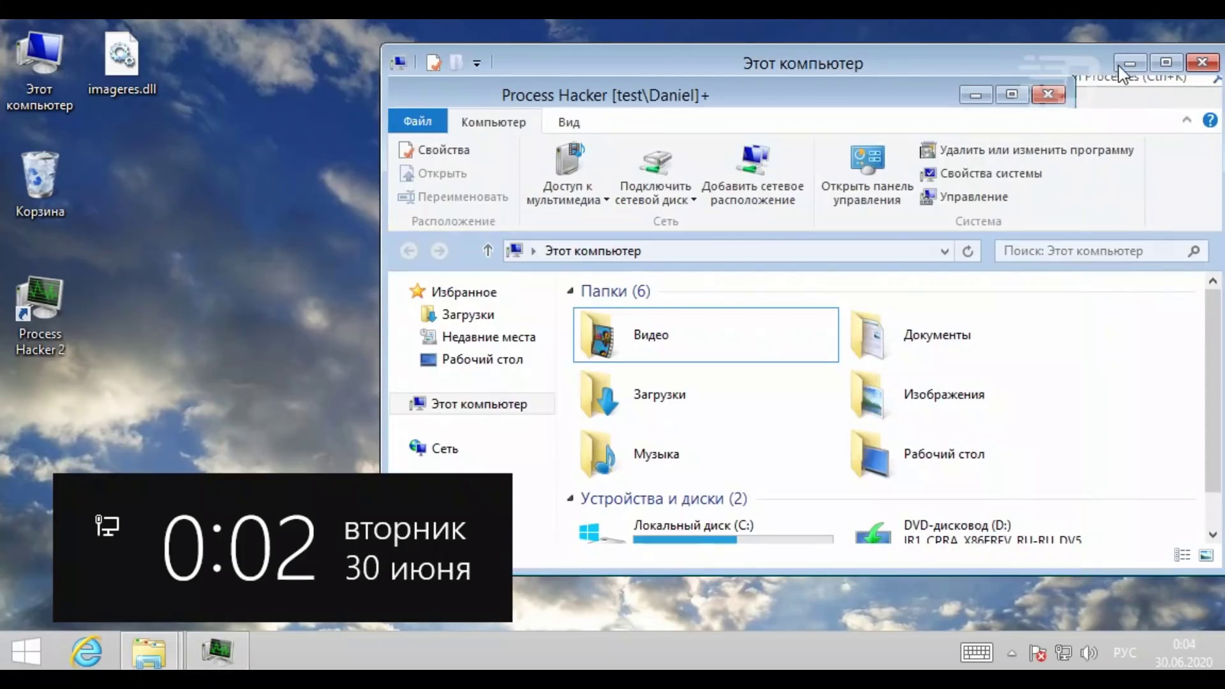
left_click(1130, 63)
left_click(28, 646)
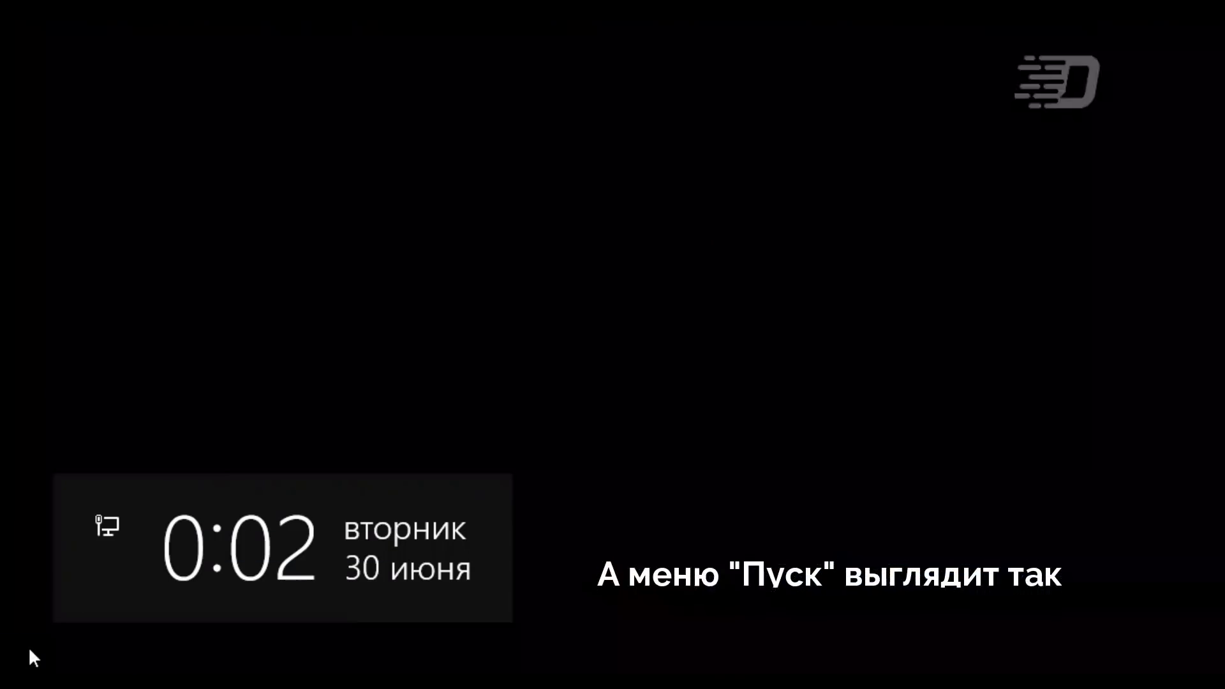
key("super")
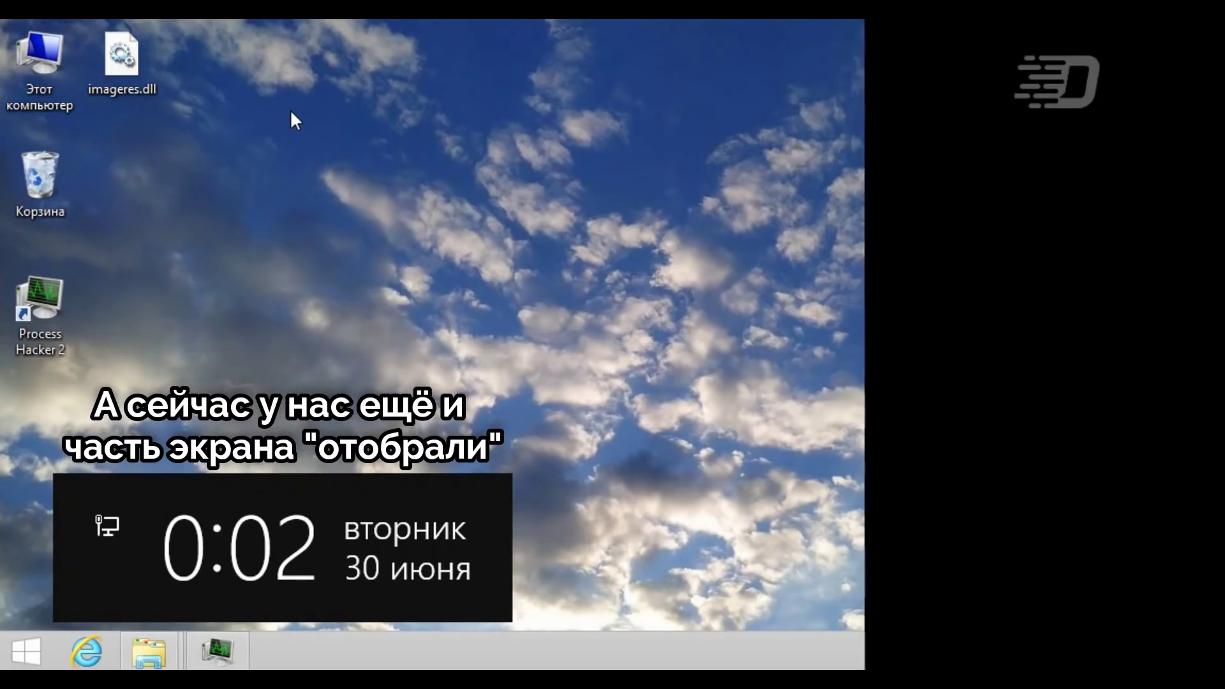
Step: Open the desktop's personalization settings, move the window fully into view and open the window color settings
right_click(278, 160)
left_click(127, 386)
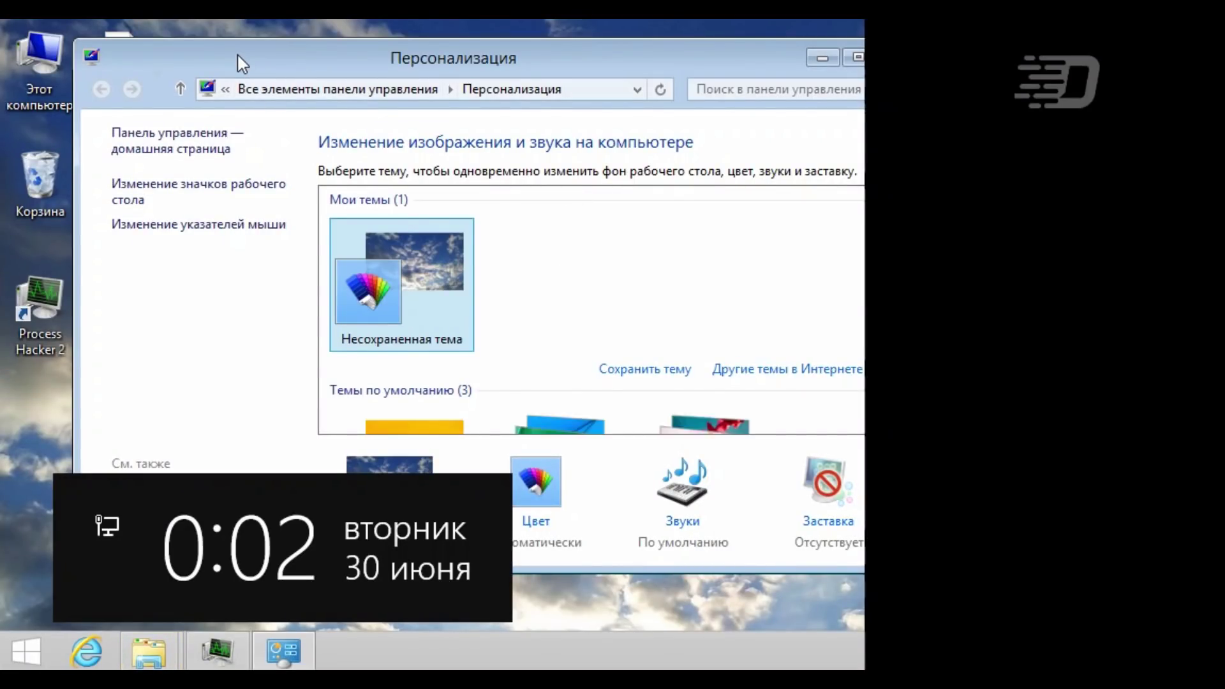
left_click_drag(237, 63, 174, 51)
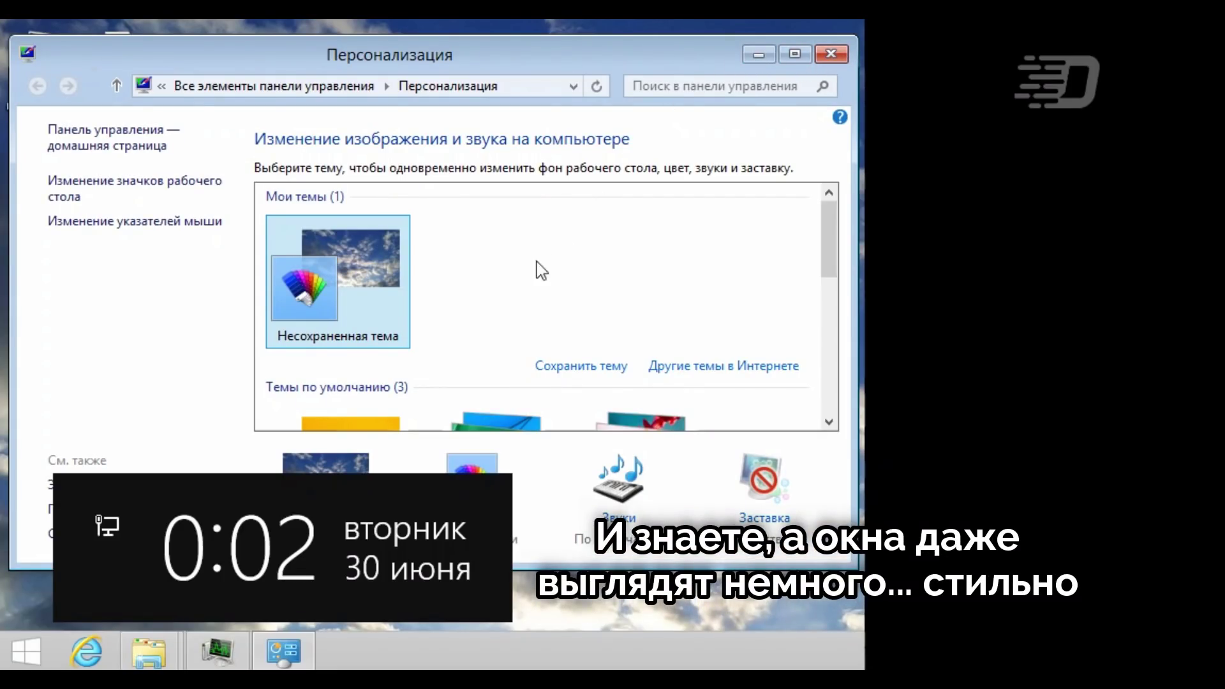
left_click(477, 464)
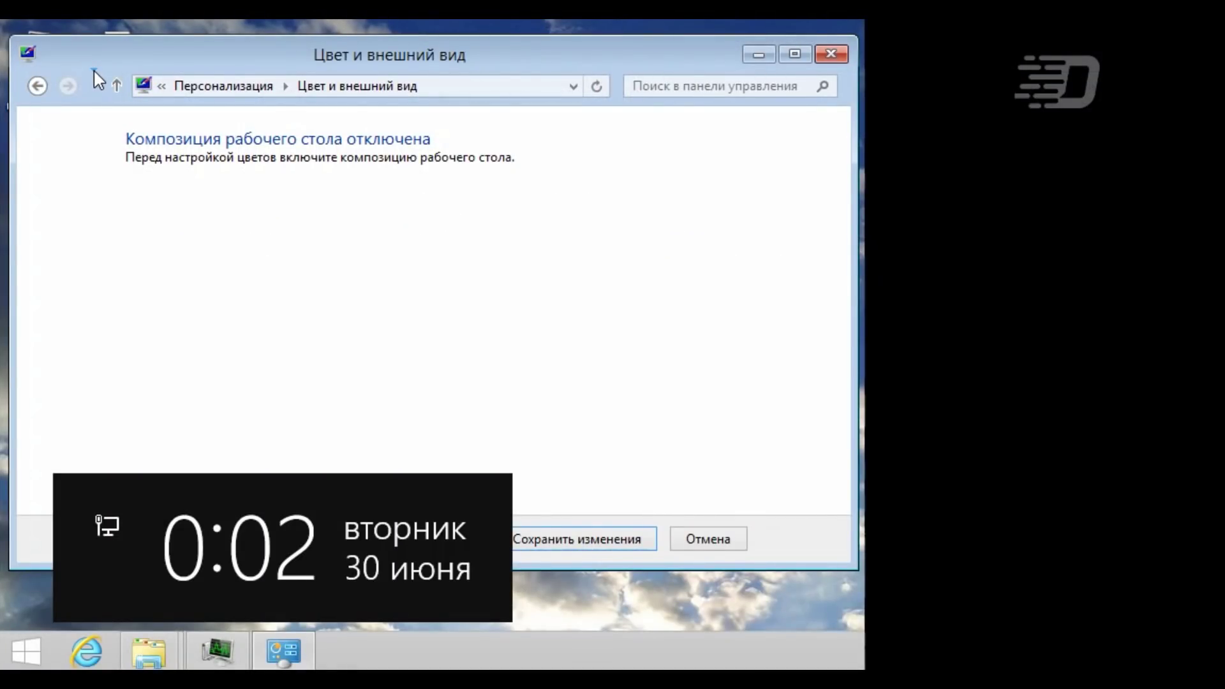
Step: Return from the window color settings to the main Personalization page and minimize its window
left_click(94, 74)
left_click(37, 85)
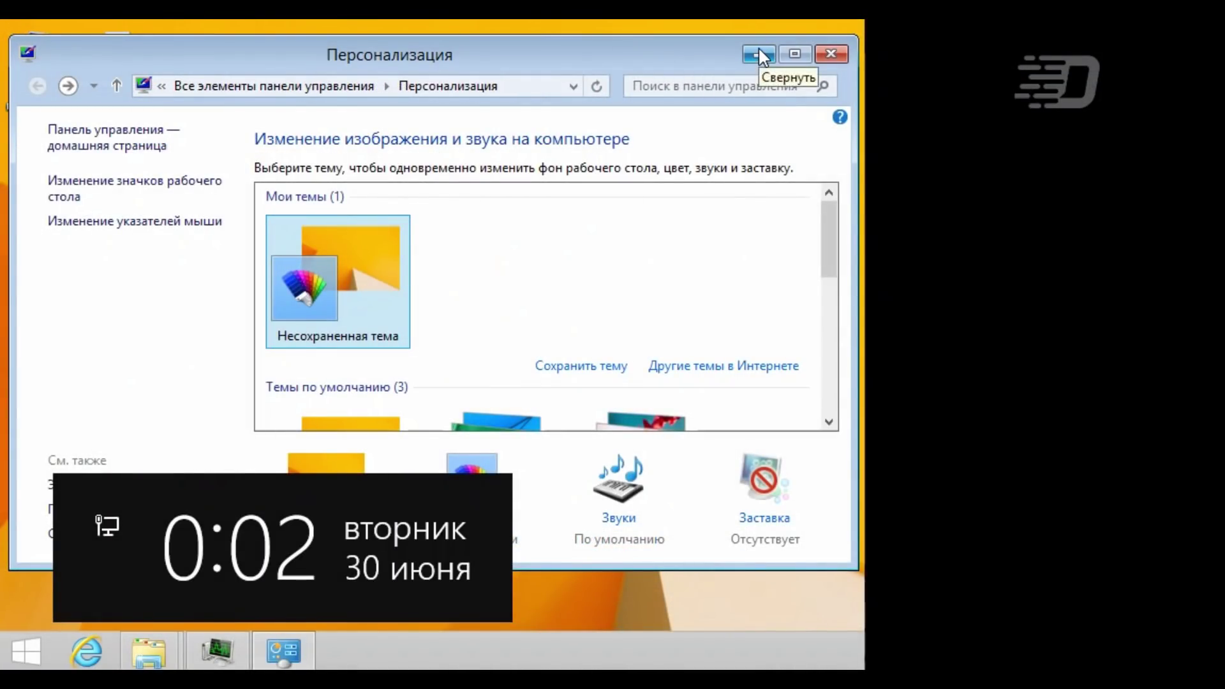
left_click(759, 51)
Step: Refresh the desktop, then move the Recycle Bin window slightly and close it
right_click(555, 178)
left_click(462, 244)
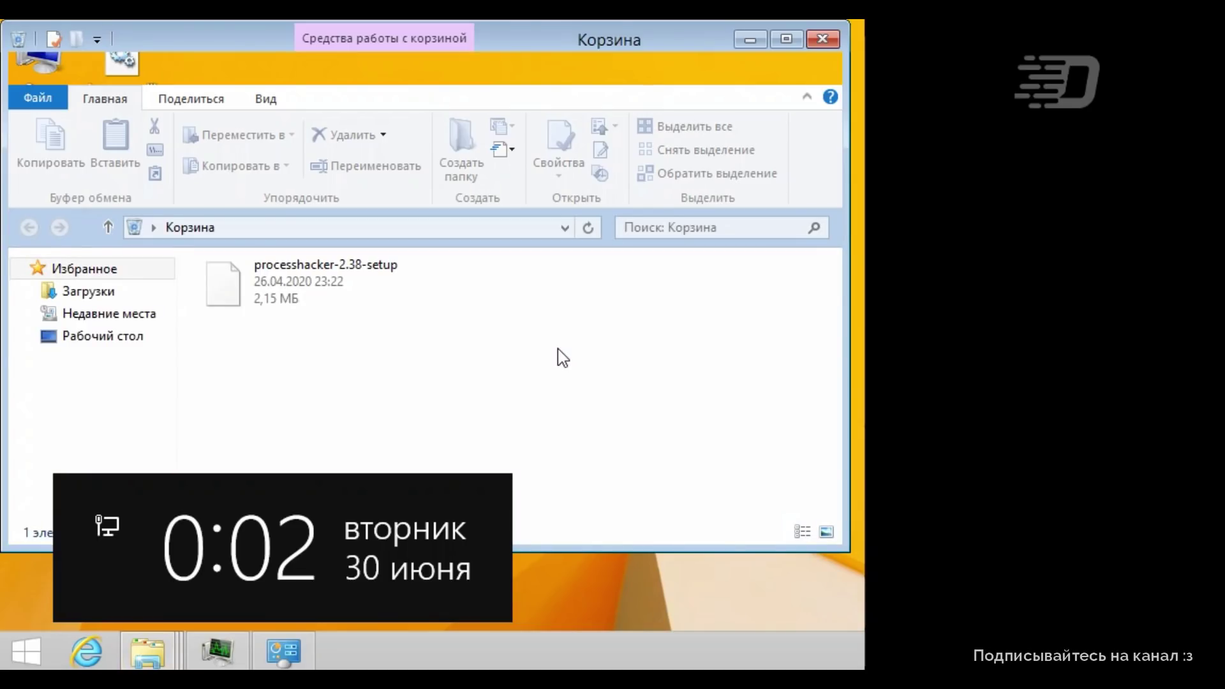
left_click_drag(578, 44, 572, 70)
left_click(818, 66)
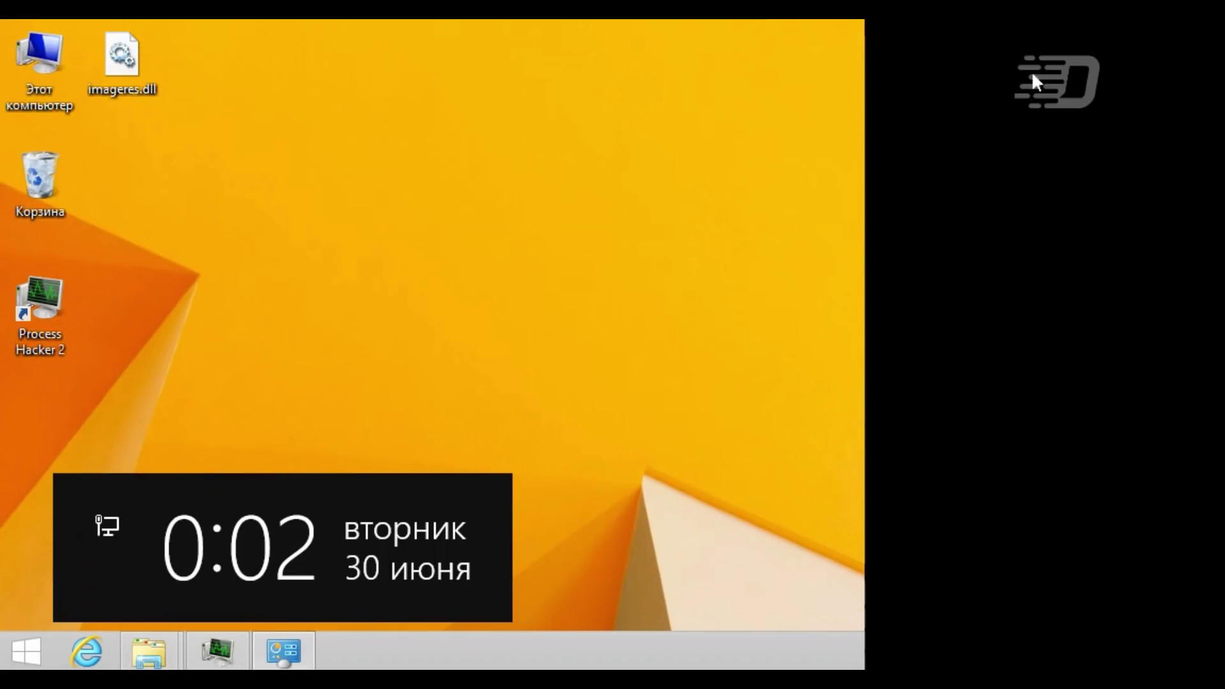
Step: Unlock the taskbar and move it to the left edge of the desktop
right_click(677, 655)
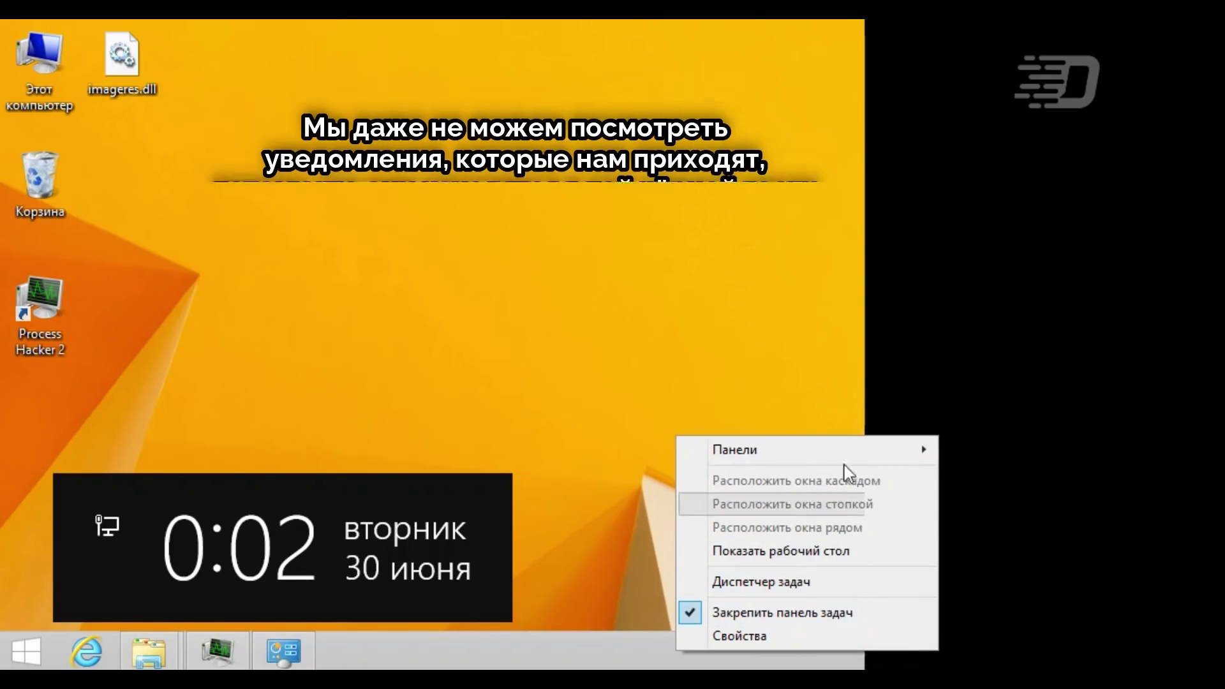
right_click(845, 658)
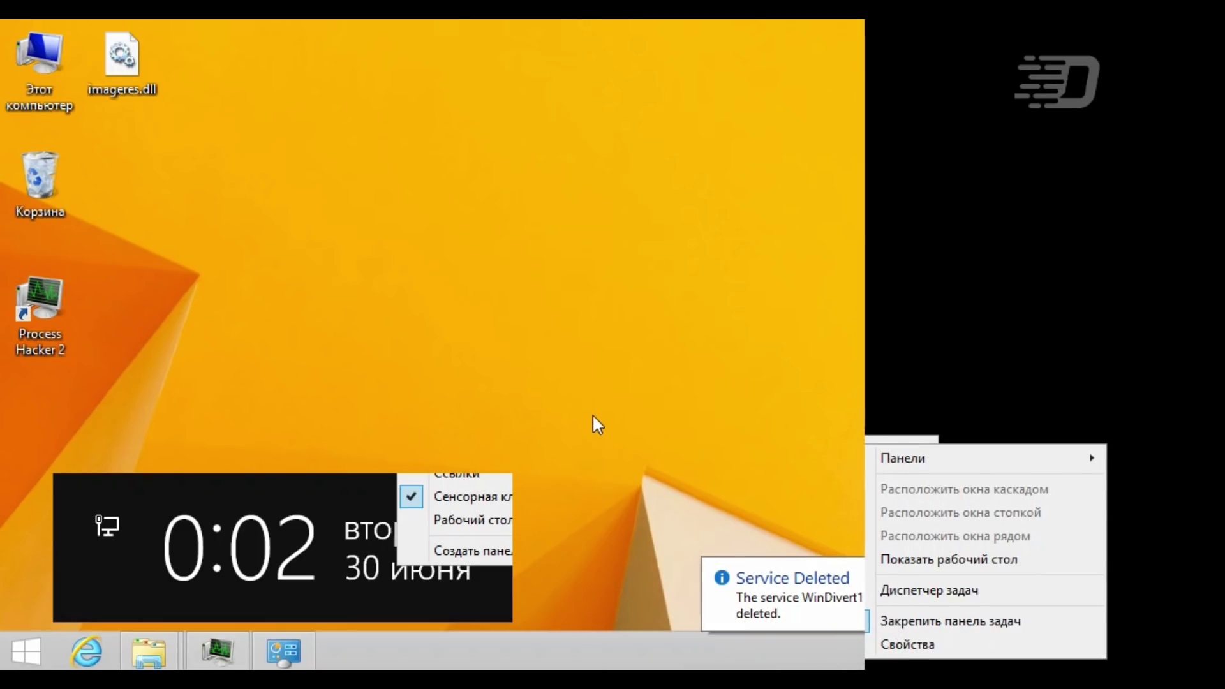
right_click(628, 651)
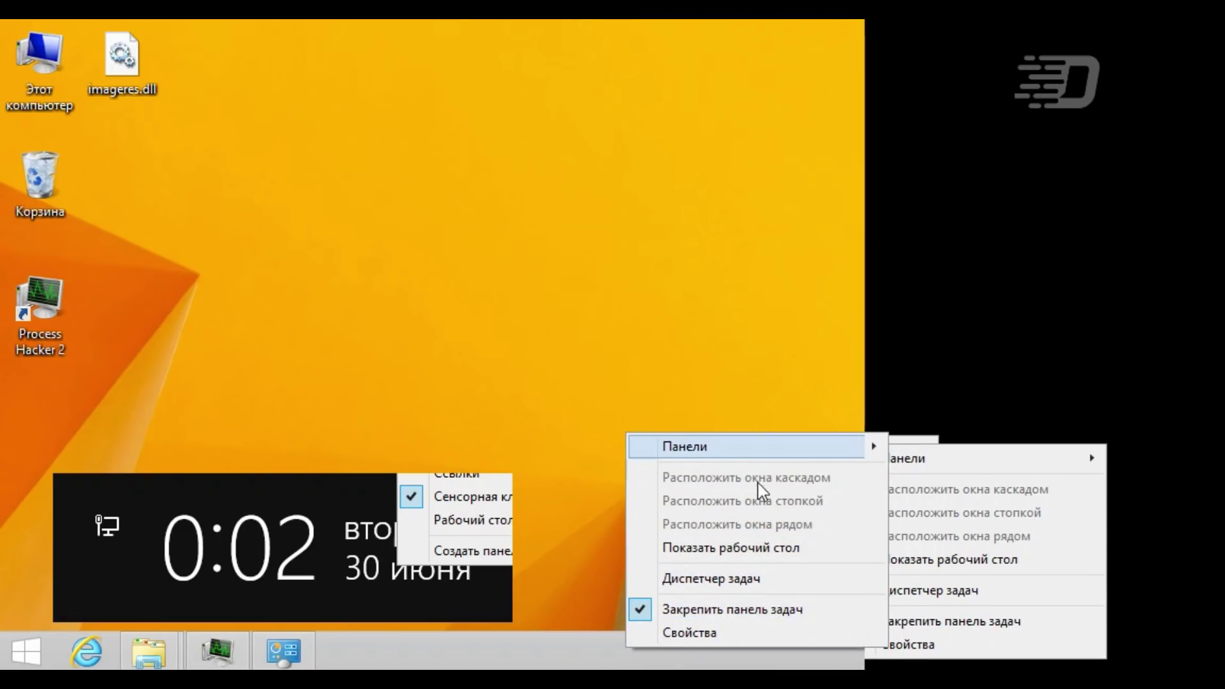
left_click(648, 613)
left_click_drag(555, 649, 25, 201)
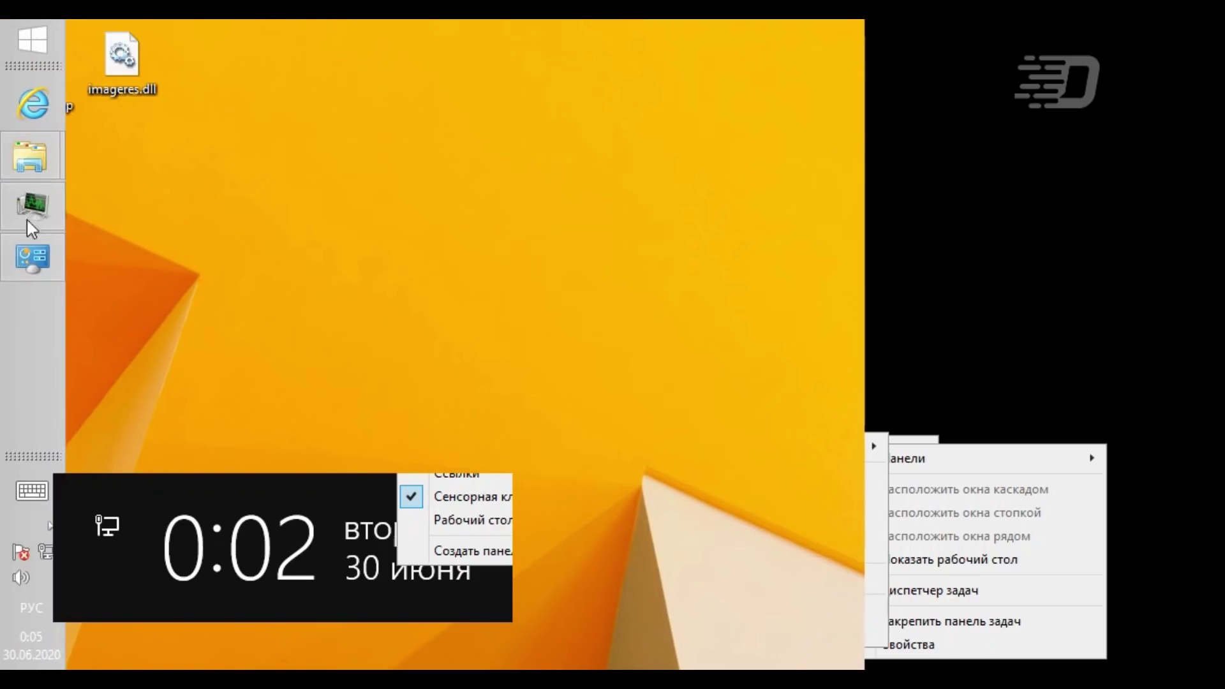
Step: Open the touch keyboard, shift it slightly, and move the taskbar back to the bottom edge of the desktop
left_click(26, 492)
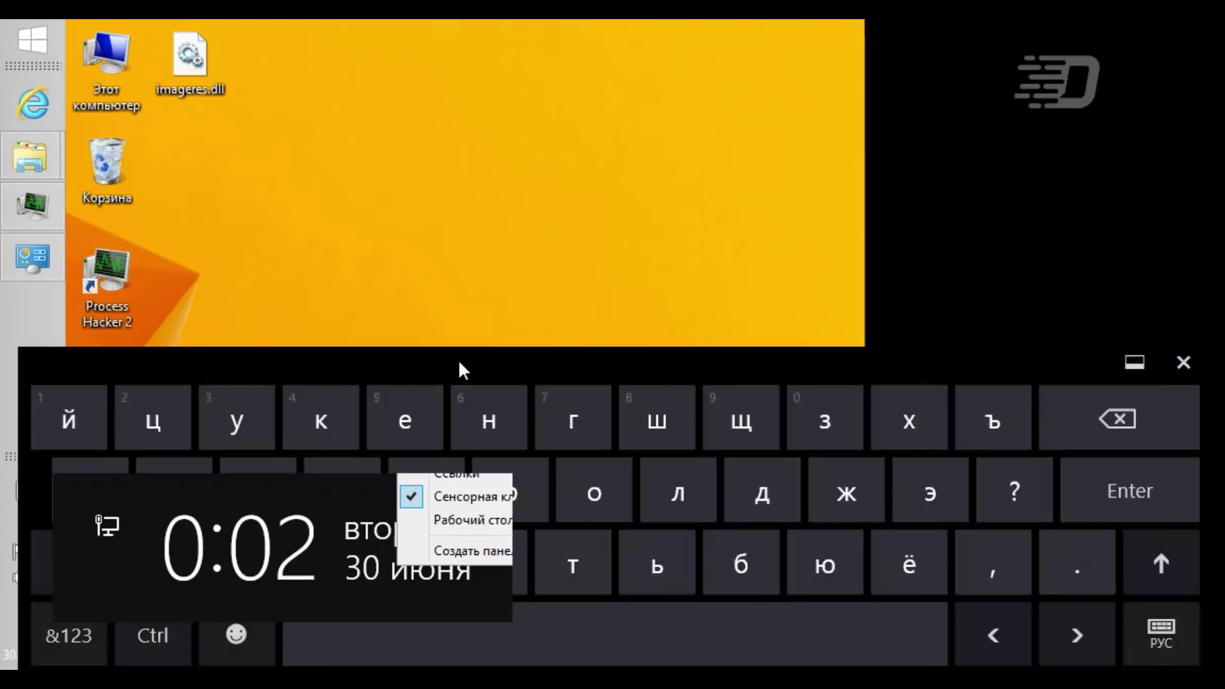
left_click_drag(720, 371, 801, 354)
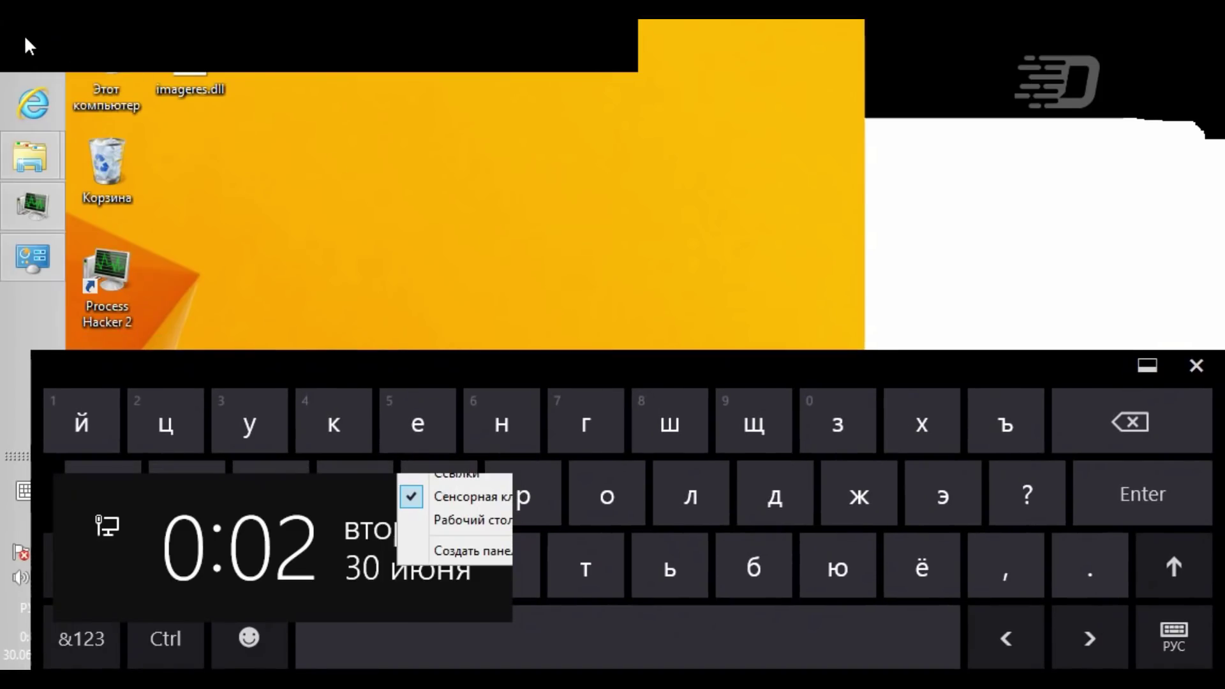
left_click_drag(71, 436, 273, 649)
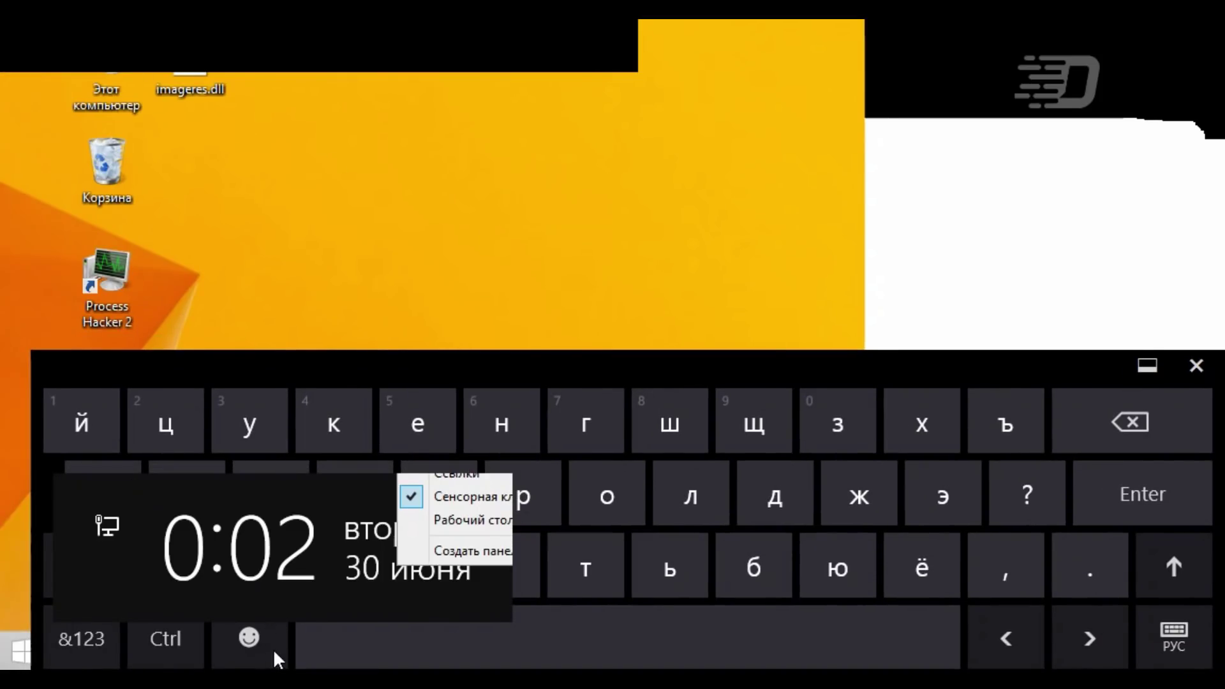
left_click(10, 645)
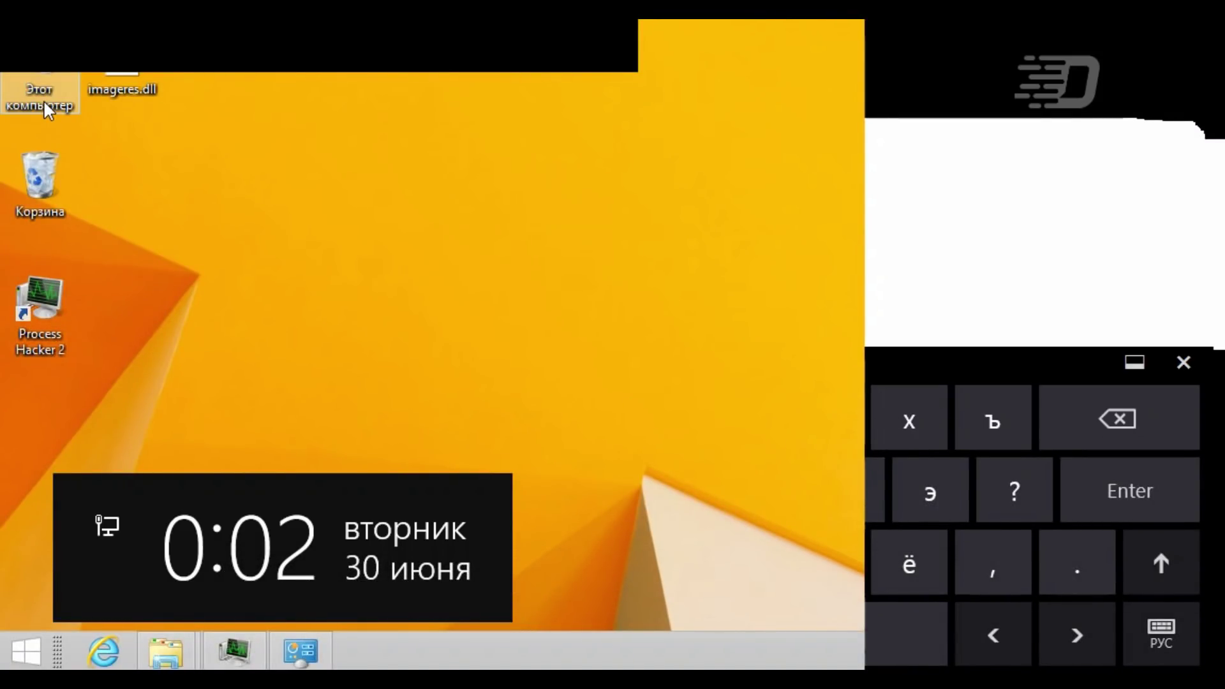
Step: Open This PC, move its window around the desktop and close it
double_click(47, 97)
left_click_drag(715, 61, 391, 97)
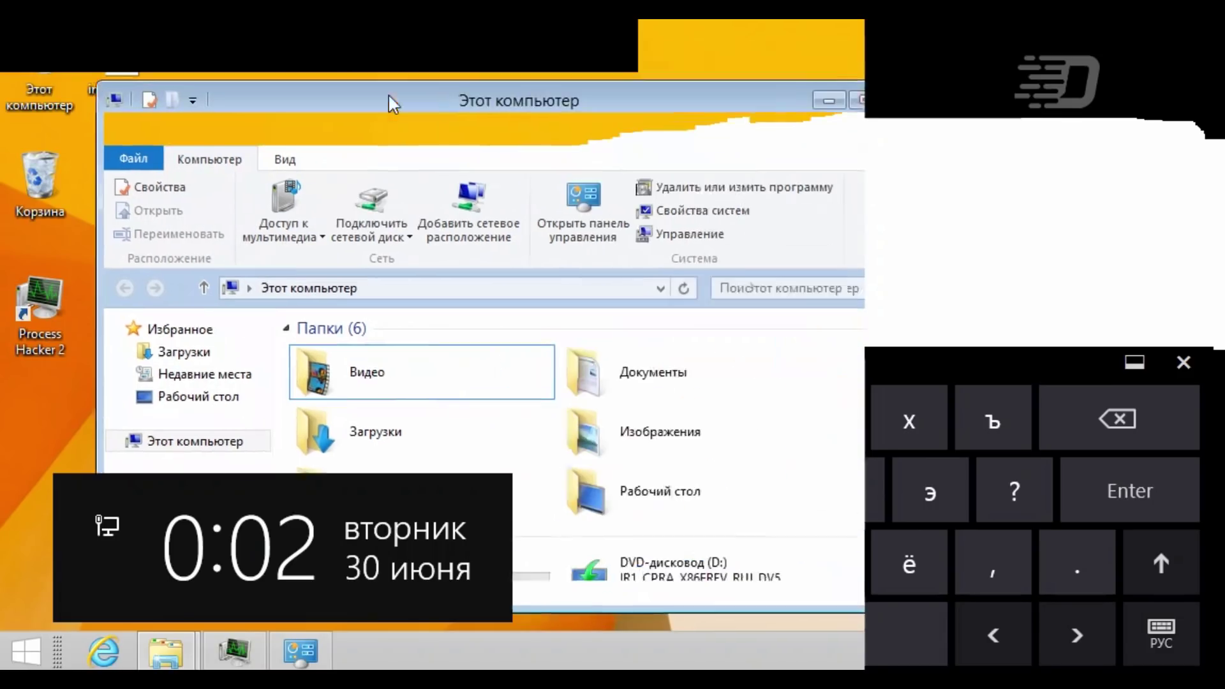
left_click_drag(685, 91, 542, 92)
scroll(744, 444, "down", 1)
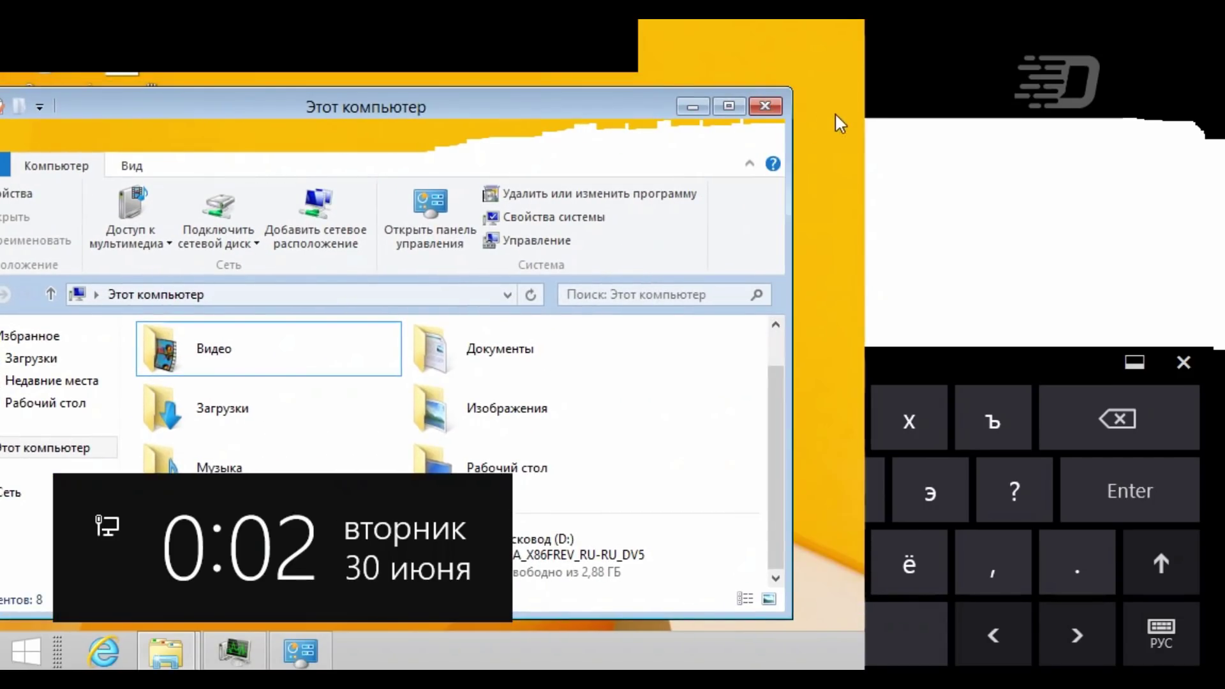
left_click(766, 107)
Step: Create a desktop folder named "лпоплотдаржап" and open it
right_click(533, 177)
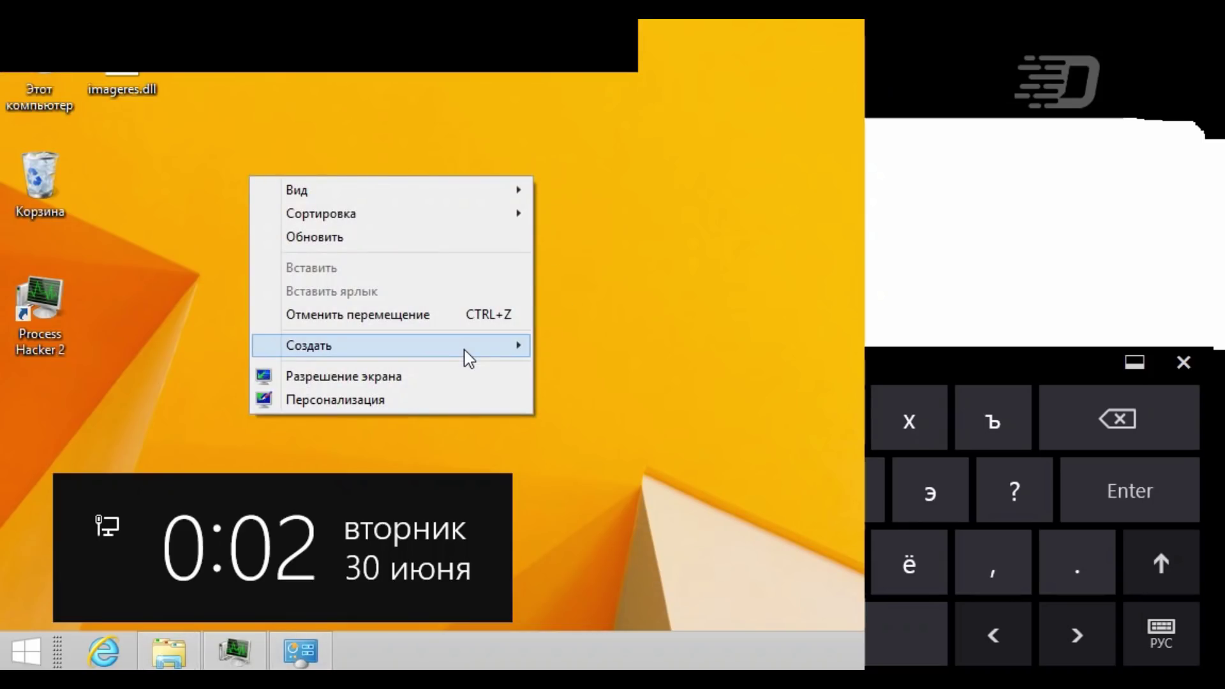
left_click(157, 349)
type("лпоплотдарж")
key("Return")
key("Return")
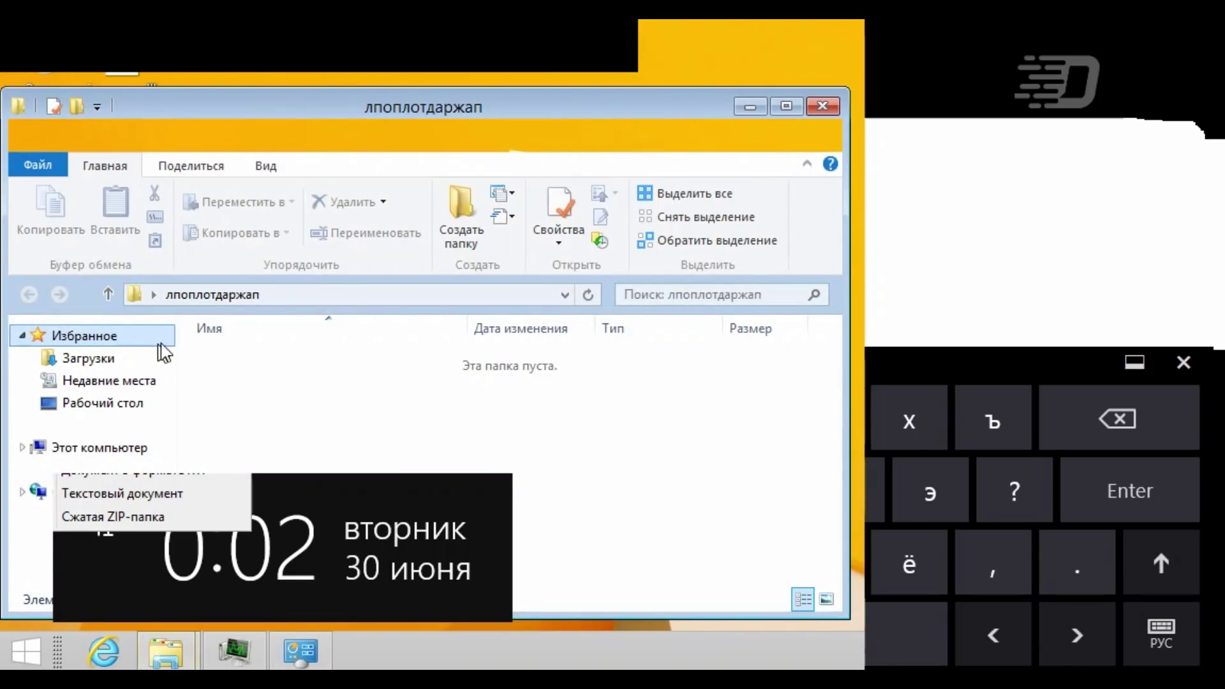
Step: Close the window of the new folder and delete the folder from the desktop
left_click(849, 85)
left_click(540, 178)
key("Delete")
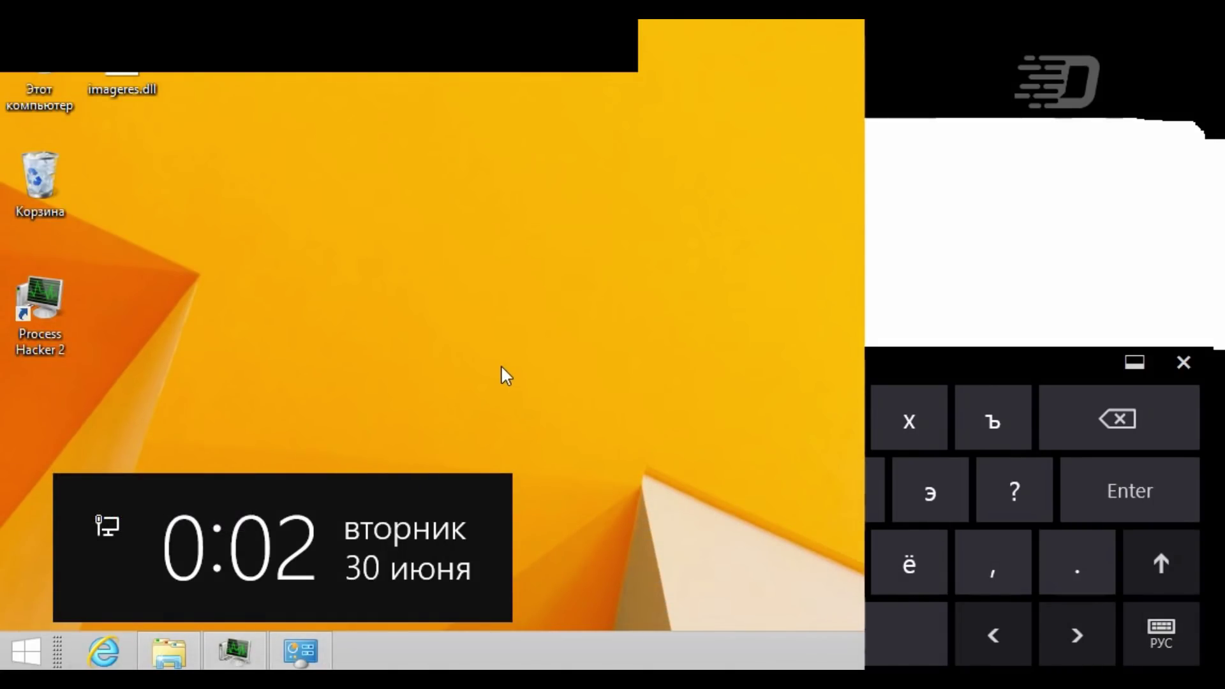
Step: Call up the Windows security screen, open Task Manager, move its window across the desktop and close it
key("ctrl+alt+Delete")
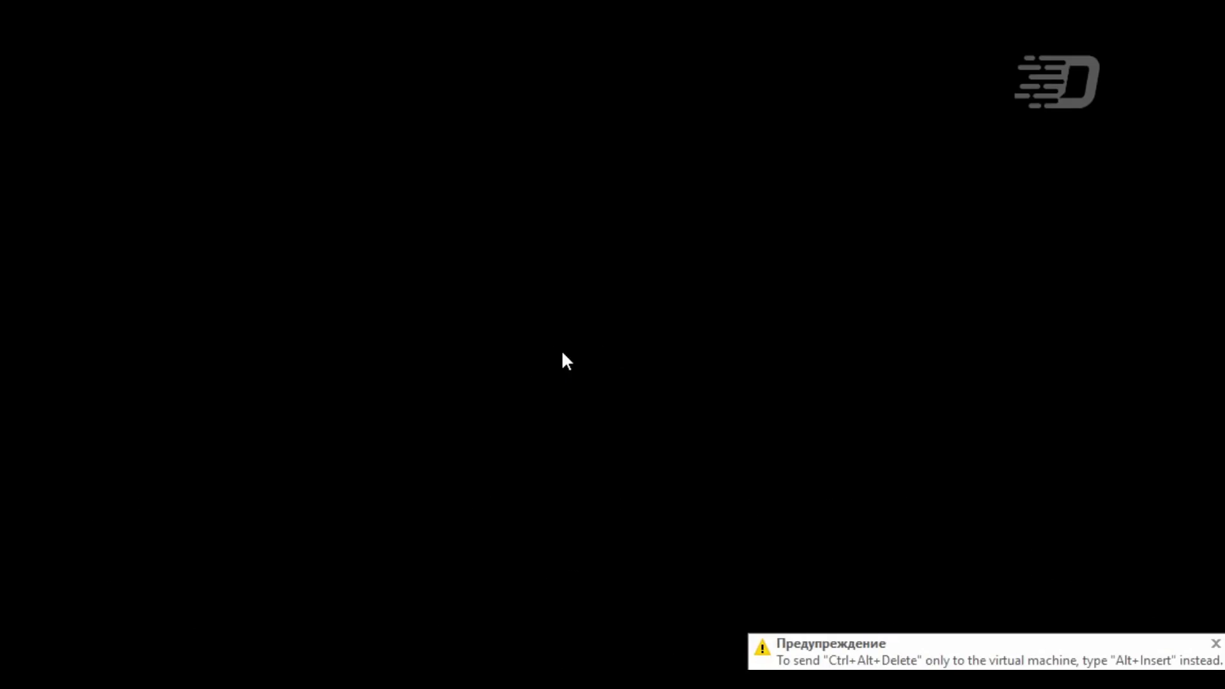
key("Escape")
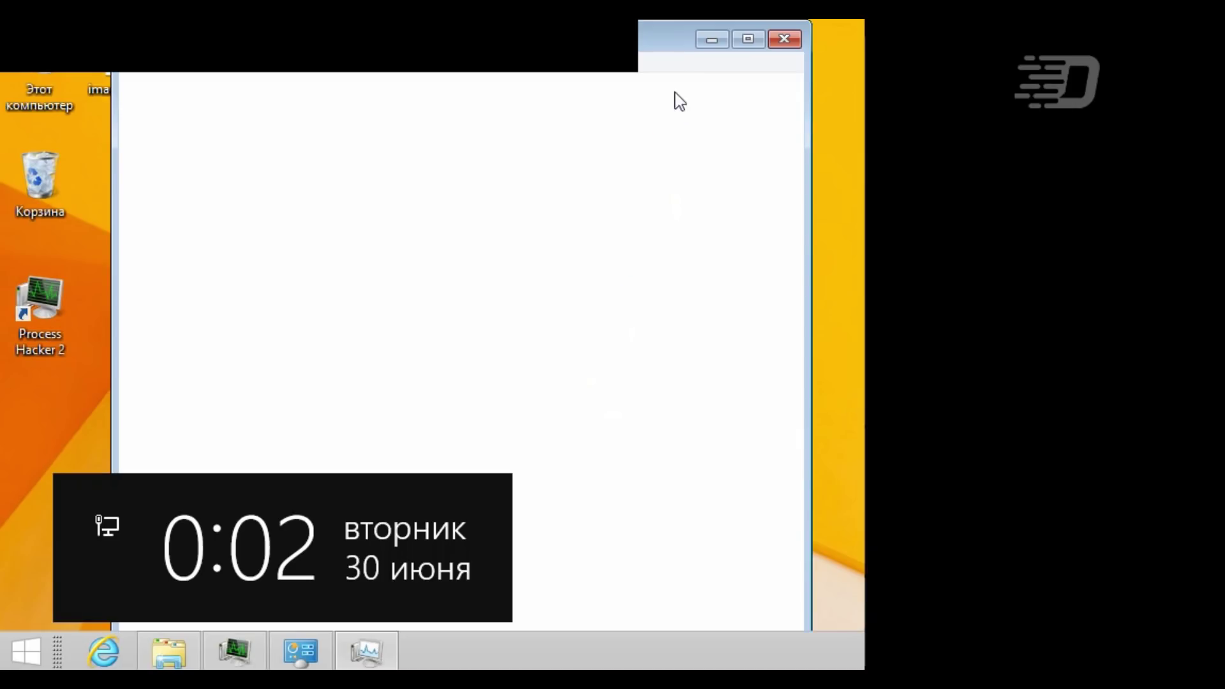
left_click_drag(588, 185, 415, 128)
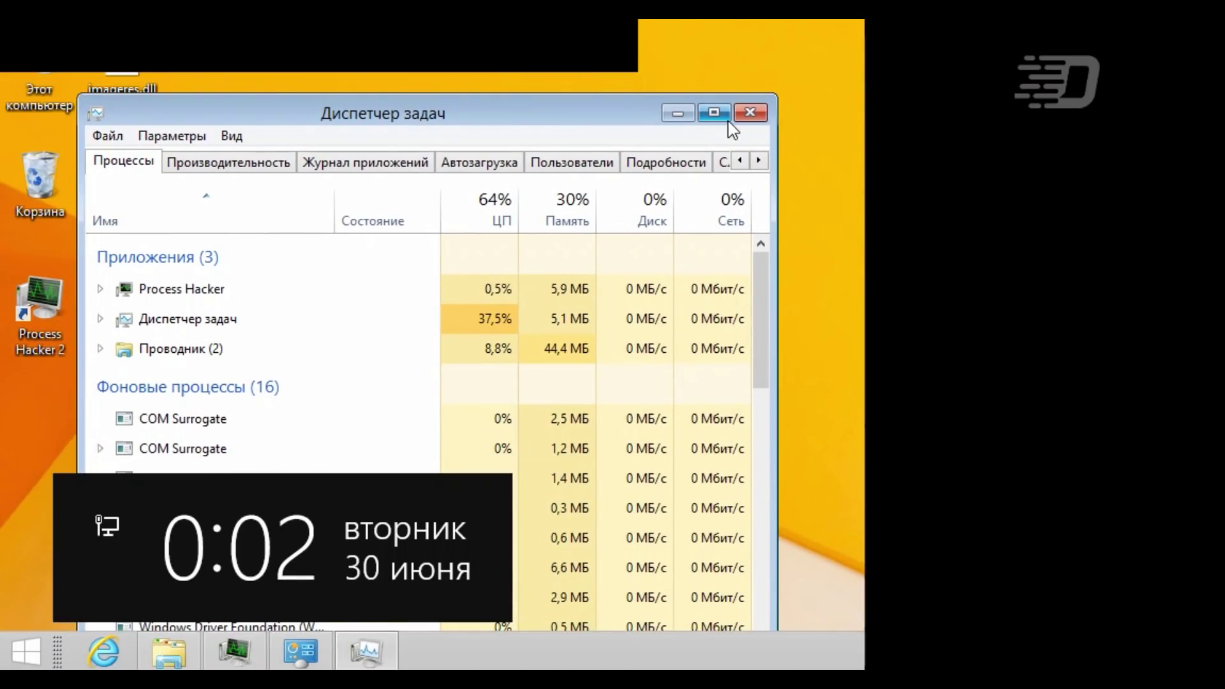
left_click_drag(580, 95, 601, 108)
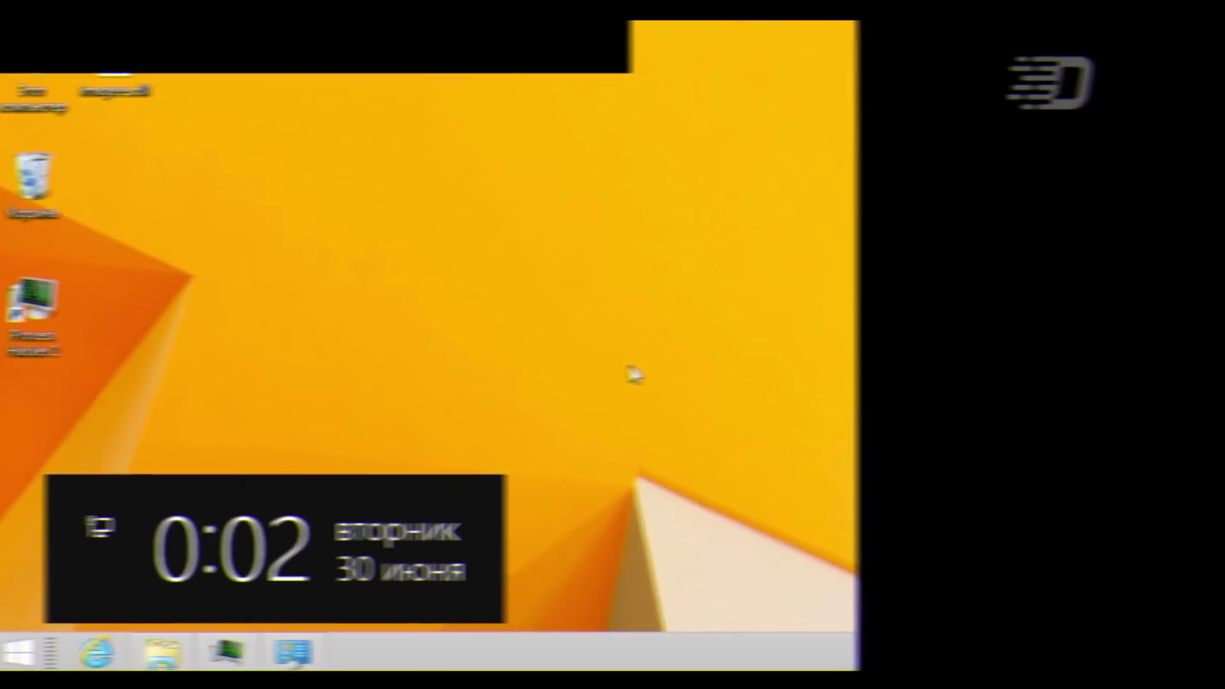
Step: Restart the computer through the Windows shutdown dialog
key("alt+F4")
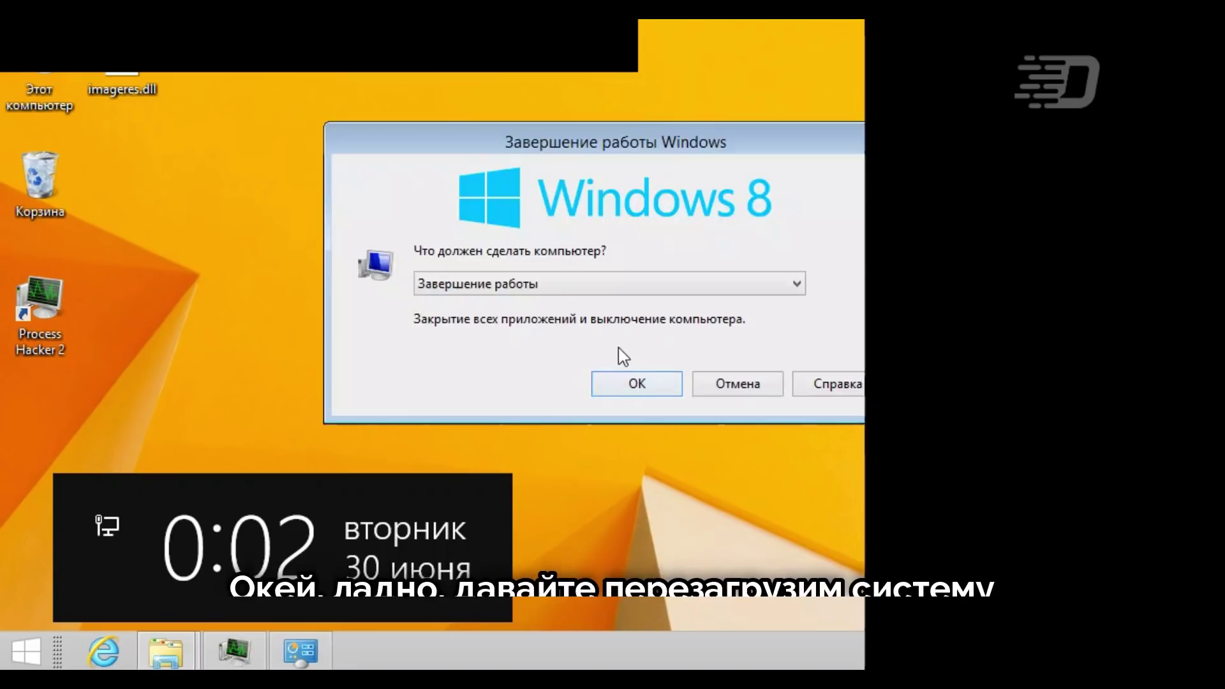
left_click(624, 287)
left_click(584, 369)
left_click(654, 390)
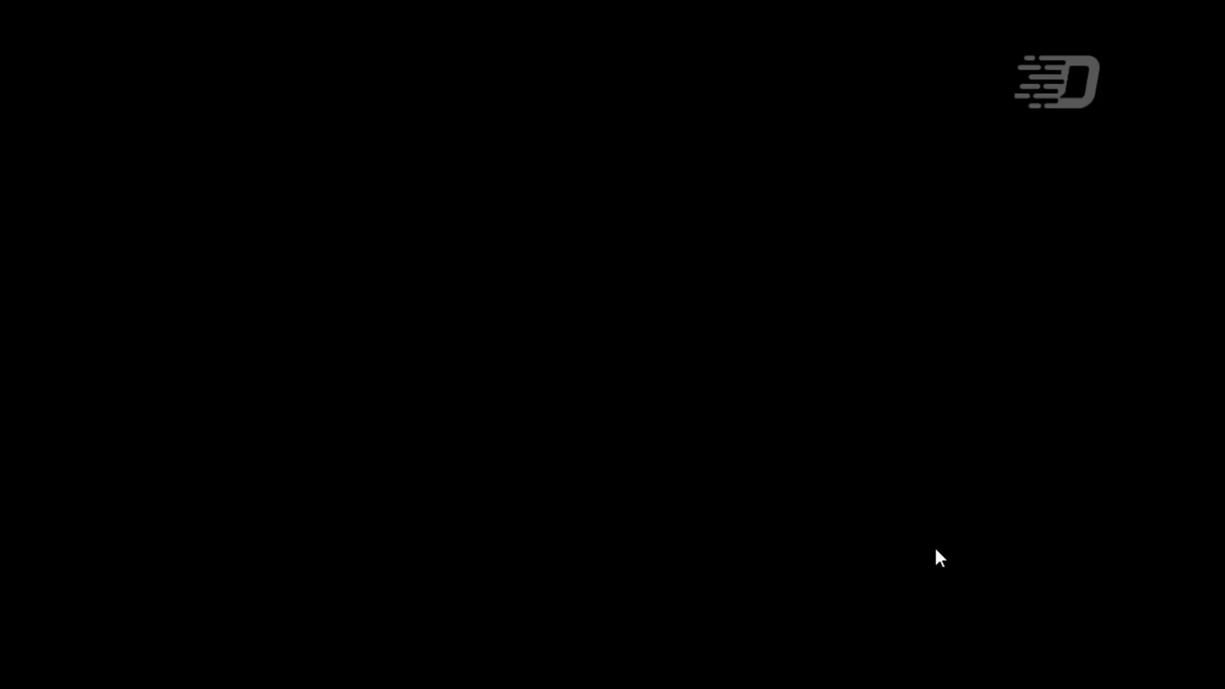